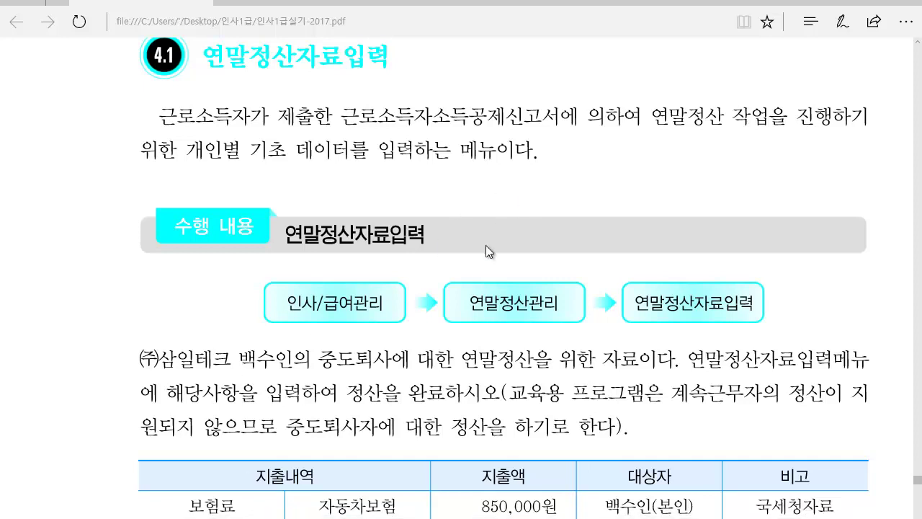
Read exercise 4.1 연말정산자료입력 in the PDF, including its menu path, settlement instructions and expense table
scroll(480, 270, down, 2)
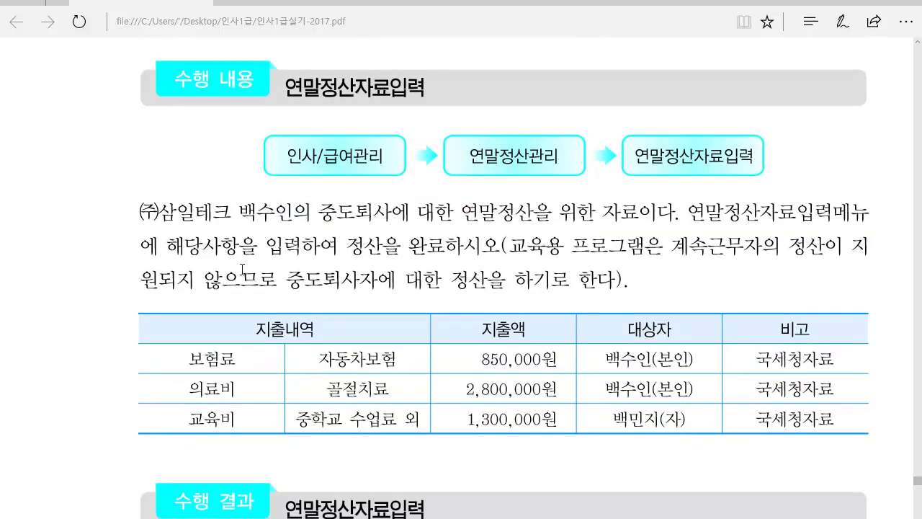
scroll(298, 279, down, 2)
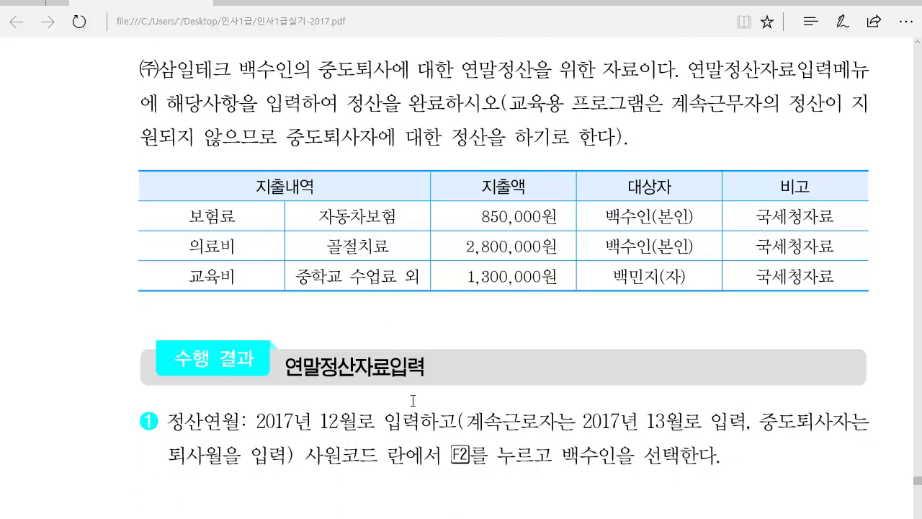
scroll(520, 445, down, 1)
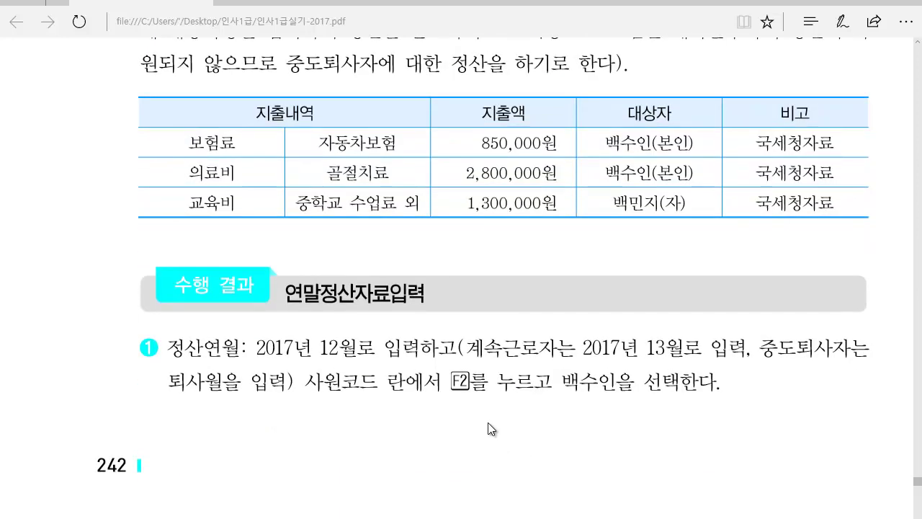
scroll(488, 422, down, 1)
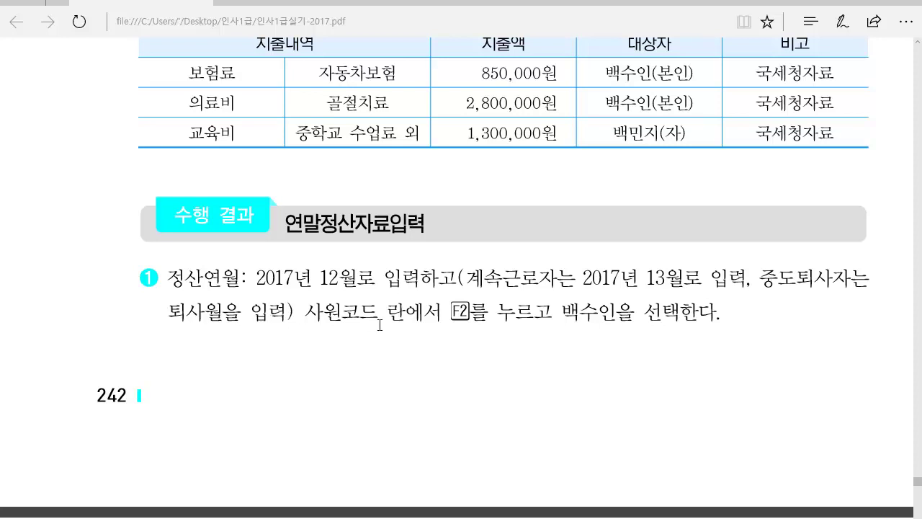
scroll(378, 325, down, 10)
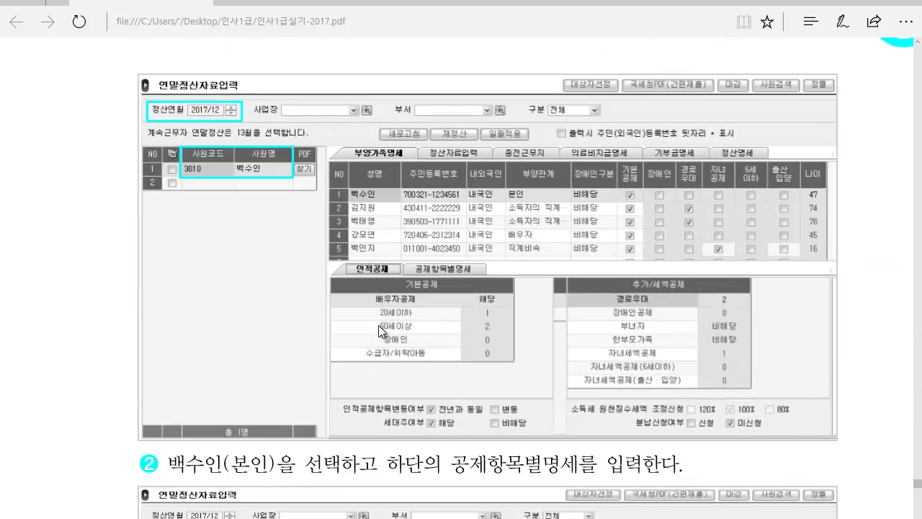
scroll(378, 325, down, 4)
scroll(379, 325, up, 3)
scroll(379, 326, up, 6)
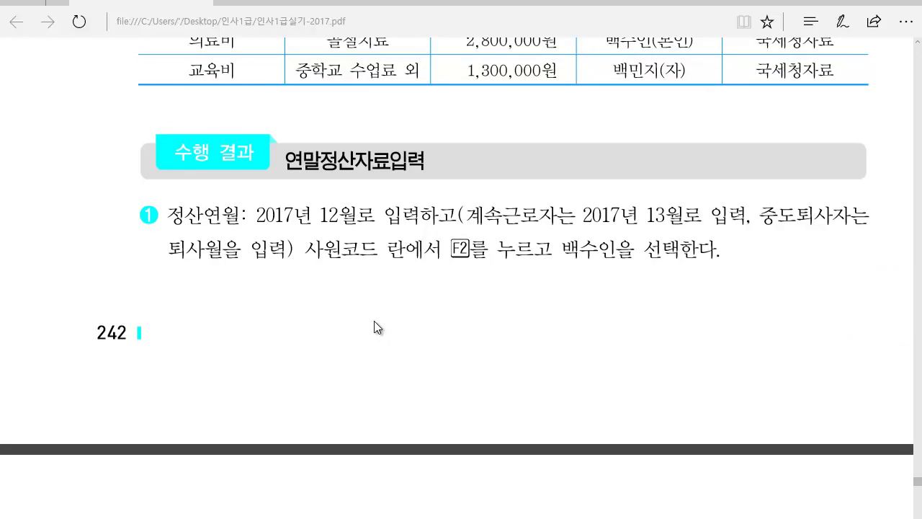
scroll(374, 321, up, 3)
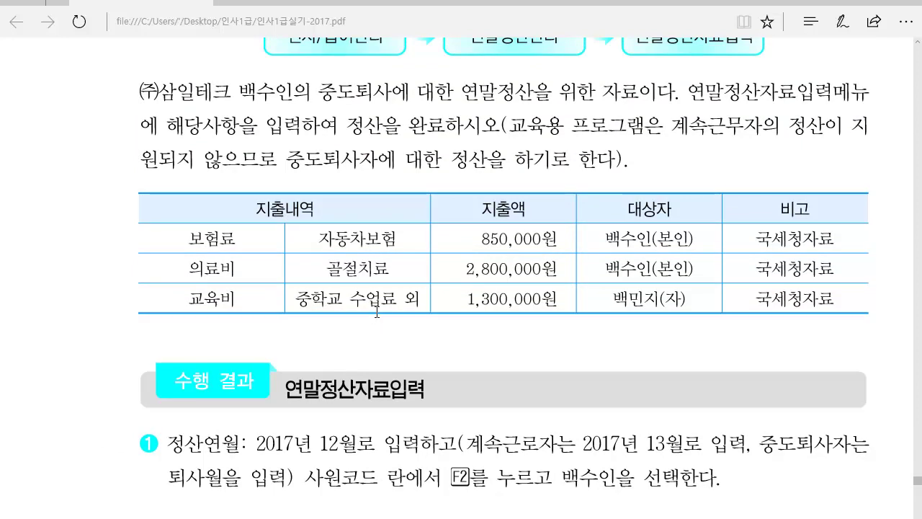
scroll(377, 312, up, 3)
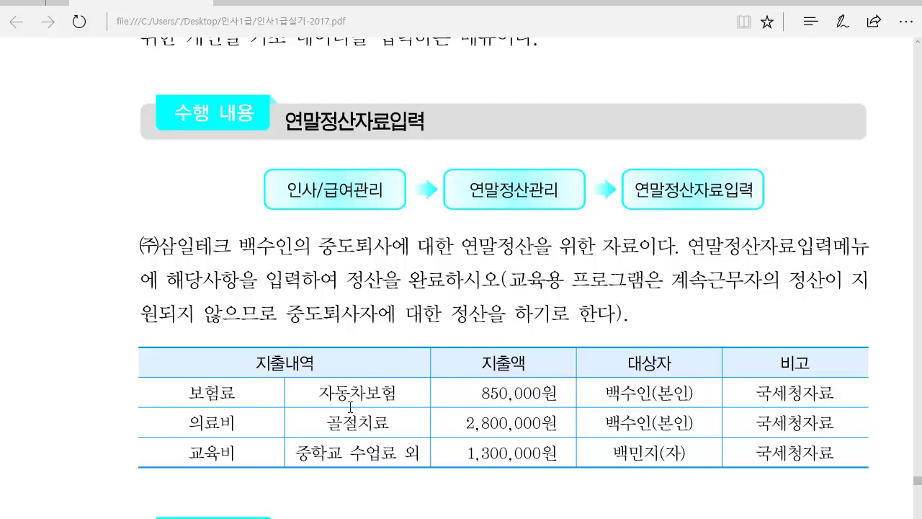
Review the first solution step and its example 연말정산자료입력 screen on the page after the expense table
scroll(350, 408, down, 2)
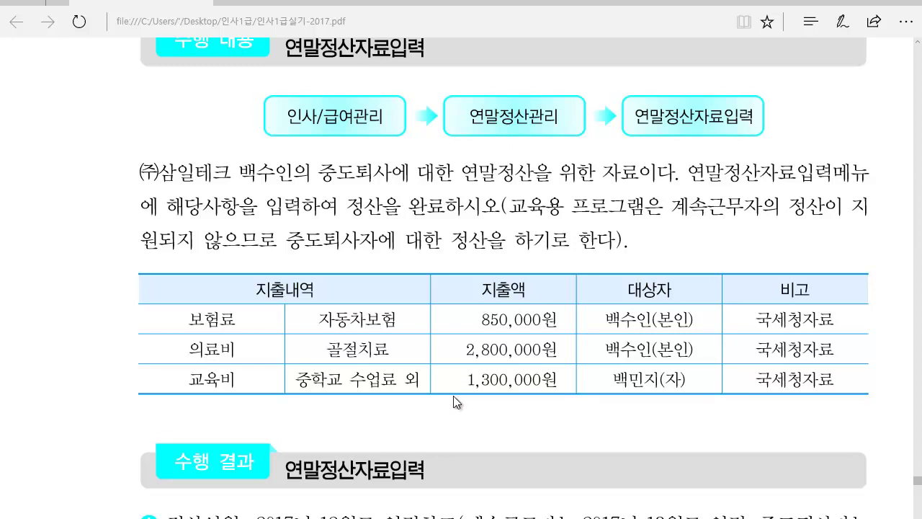
scroll(467, 452, down, 2)
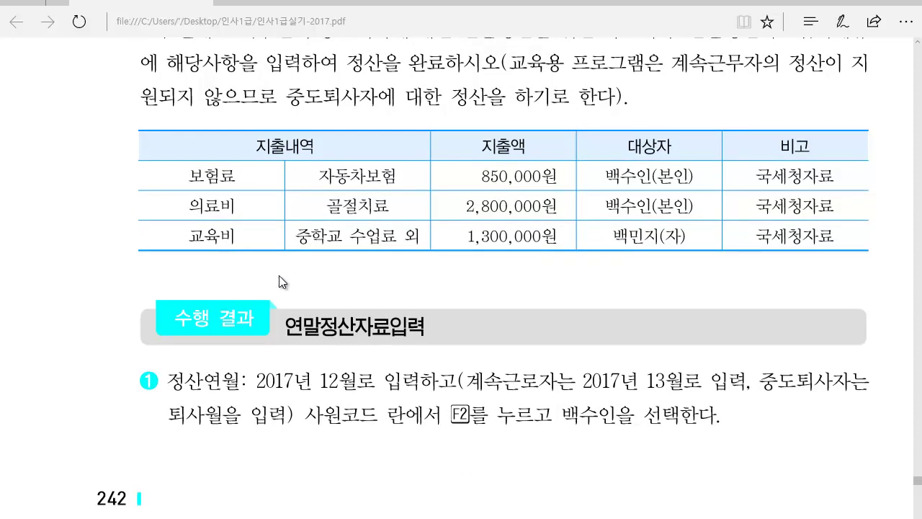
scroll(395, 350, down, 2)
scroll(394, 348, down, 1)
scroll(394, 348, down, 3)
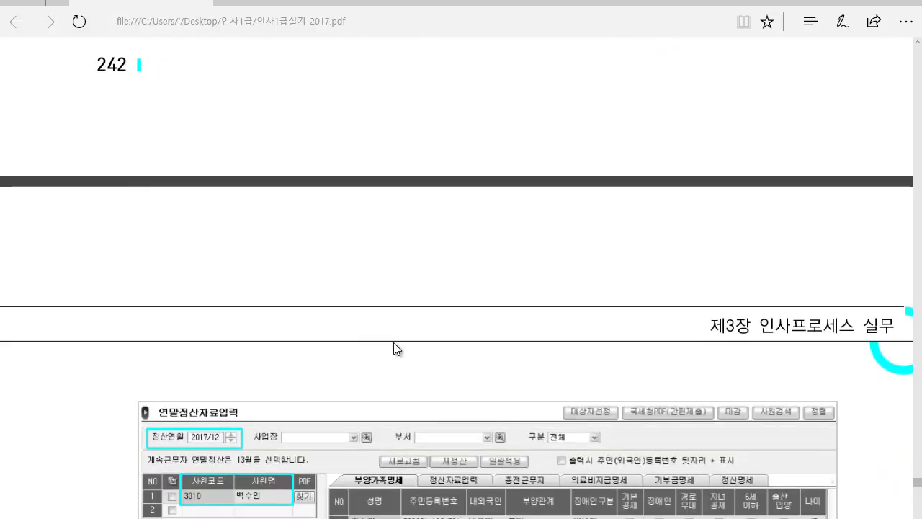
scroll(394, 343, down, 4)
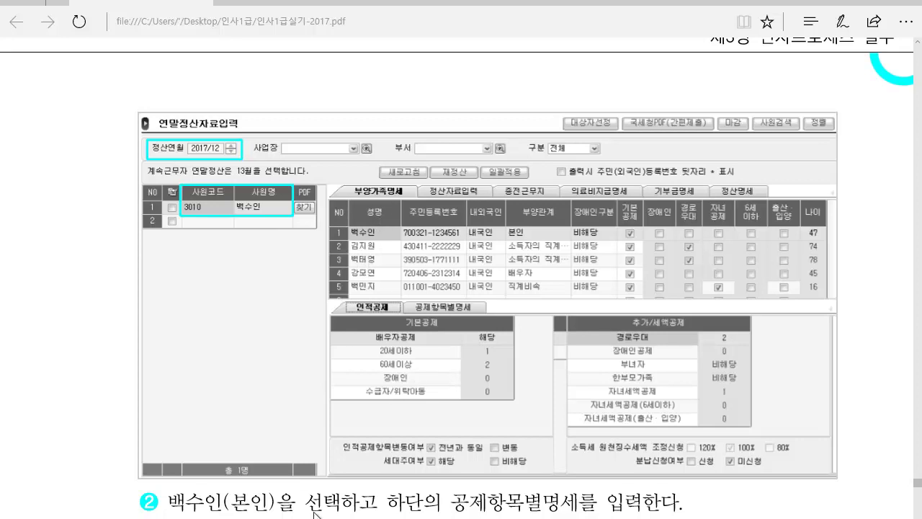
Switch to iCUBE-핵심ERP, bring up 연말정산자료입력 and load the year-end settlement record of the first listed employee
mouse_move(381, 515)
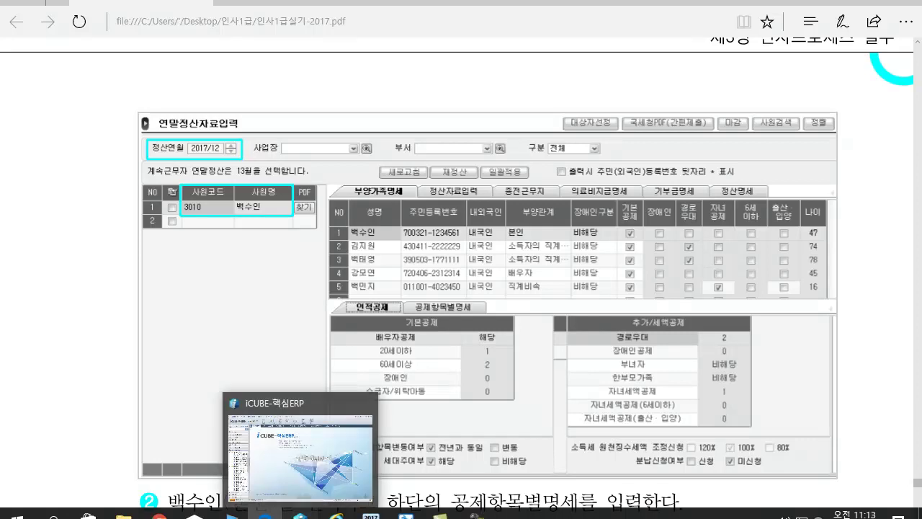
click(301, 513)
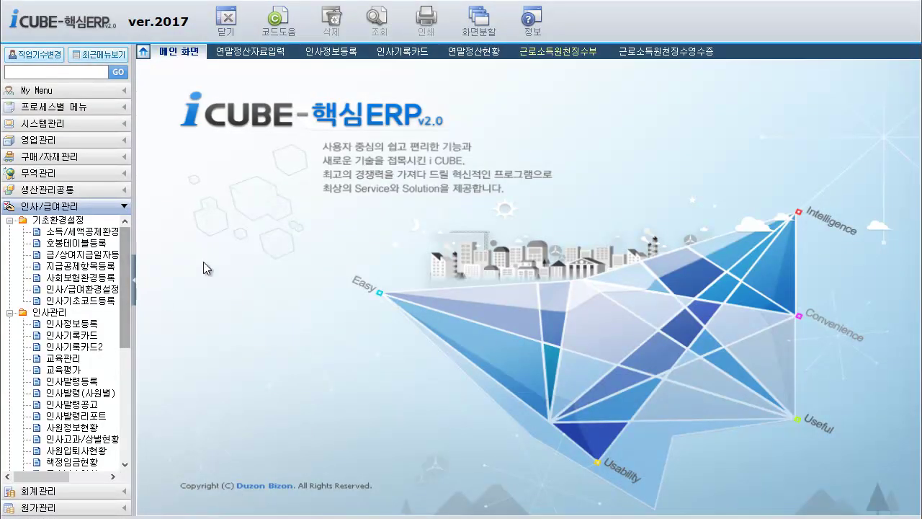
click(240, 58)
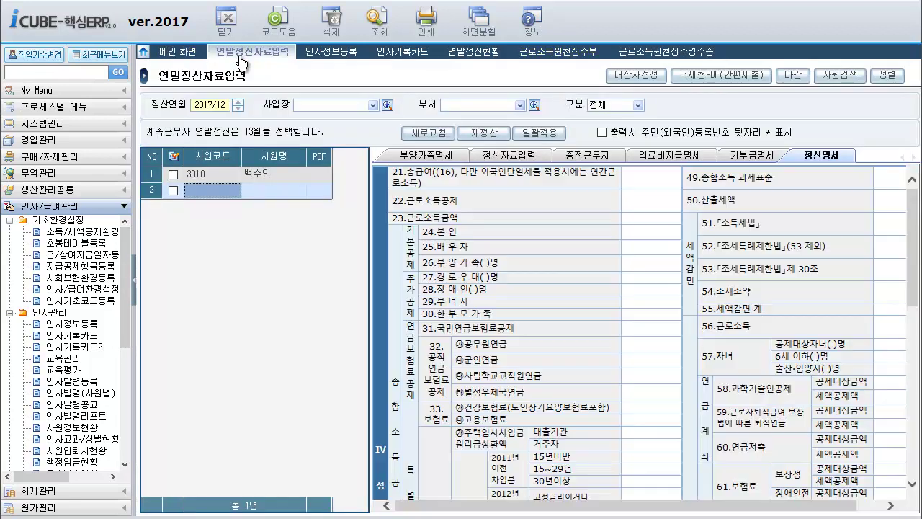
click(209, 178)
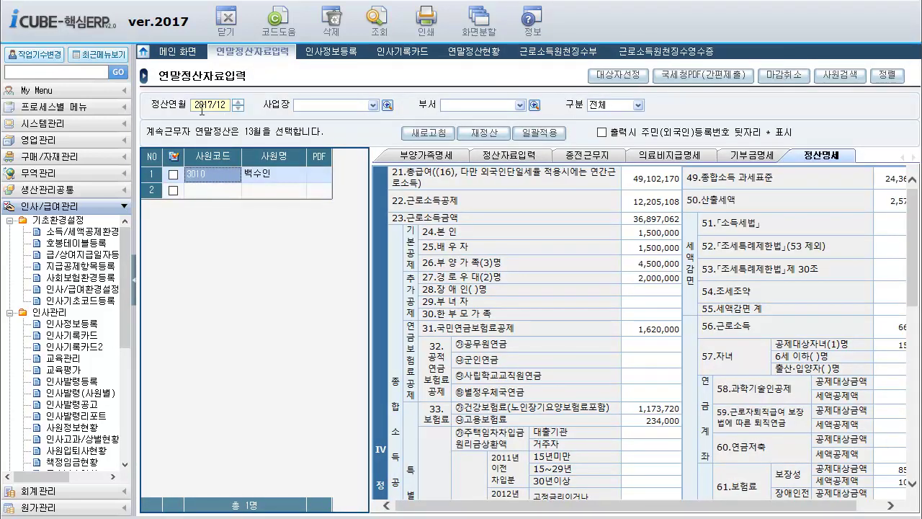
Show the employee's 부양가족명세 and examine the 공제항목별명세 amounts for each family member
click(404, 157)
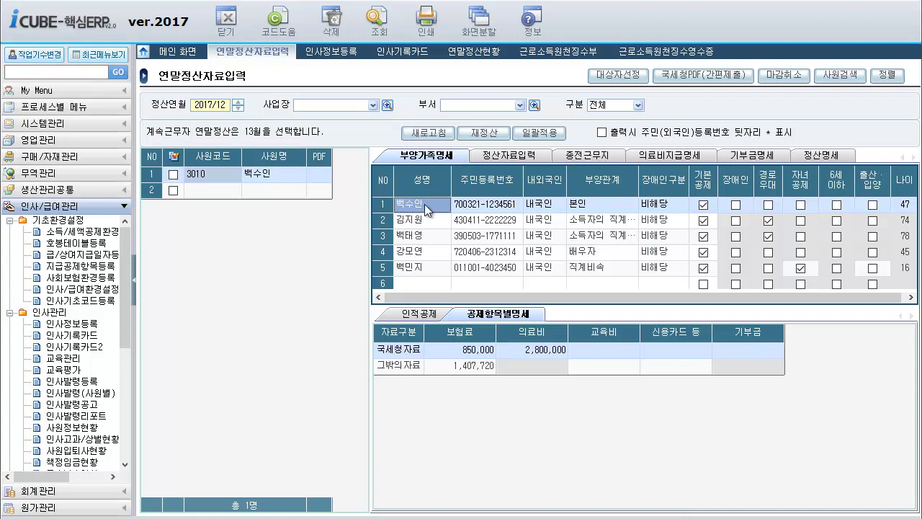
click(413, 223)
click(411, 238)
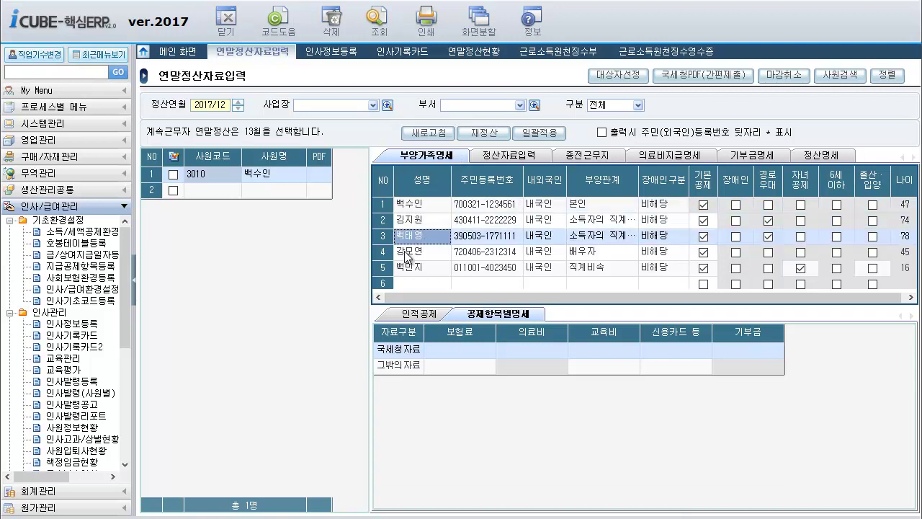
click(405, 254)
click(399, 270)
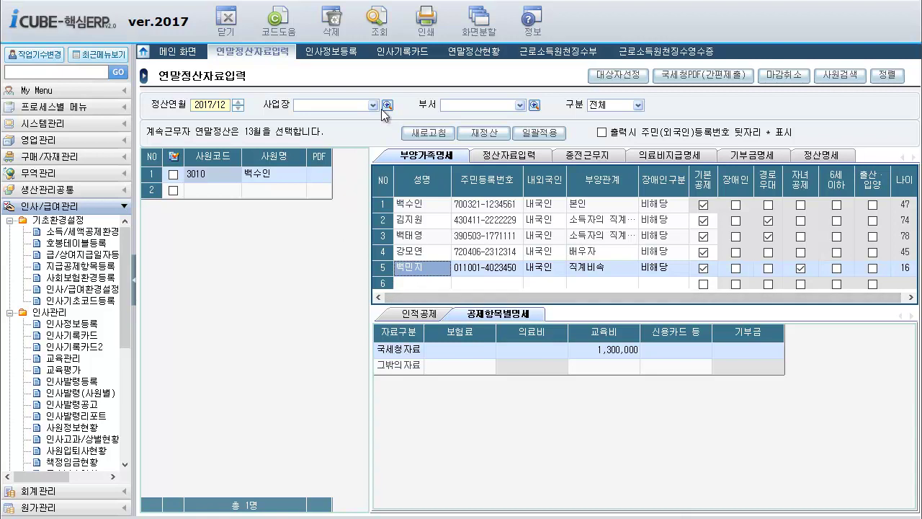
Check the employee's family list in 인사기록카드, then return to 연말정산자료입력 and view 인적공제 and 공제항목별명세
click(405, 53)
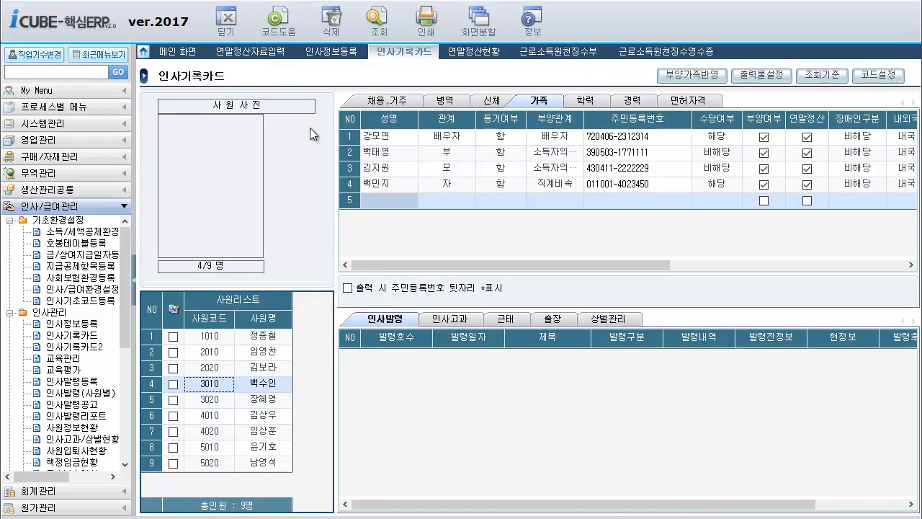
click(250, 55)
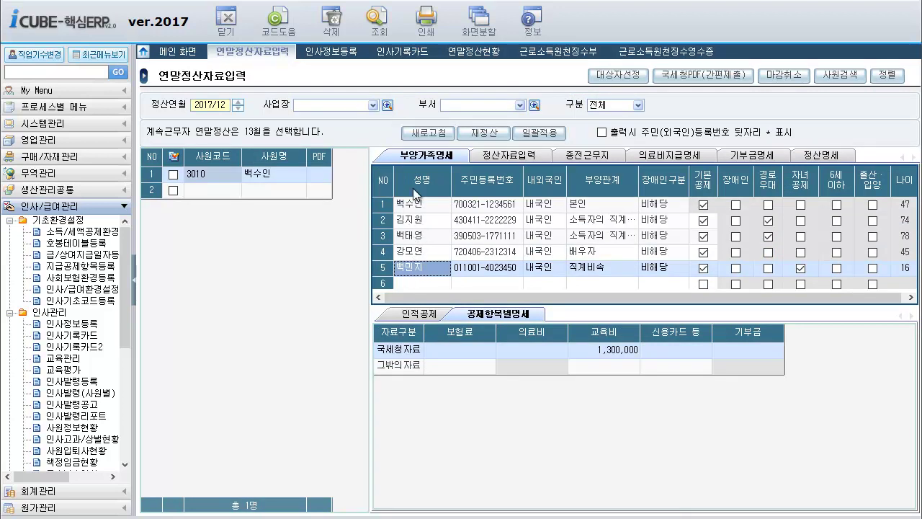
click(404, 317)
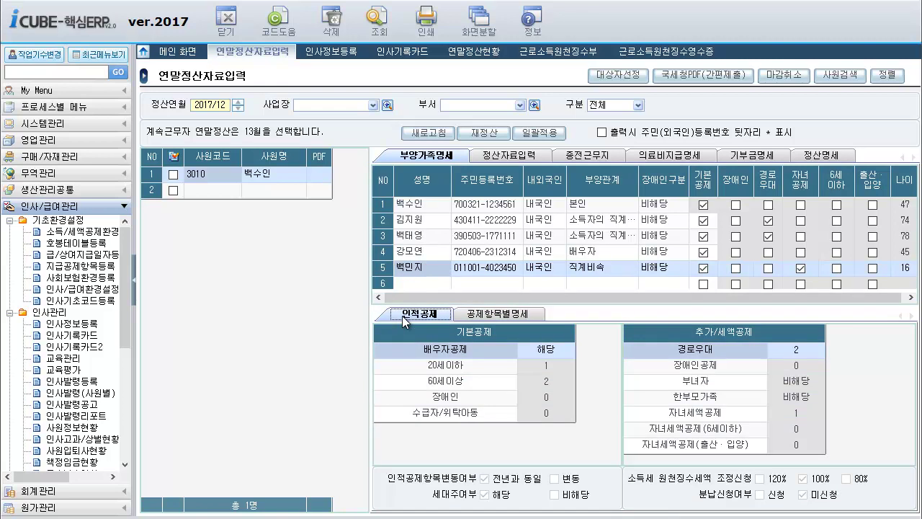
click(507, 316)
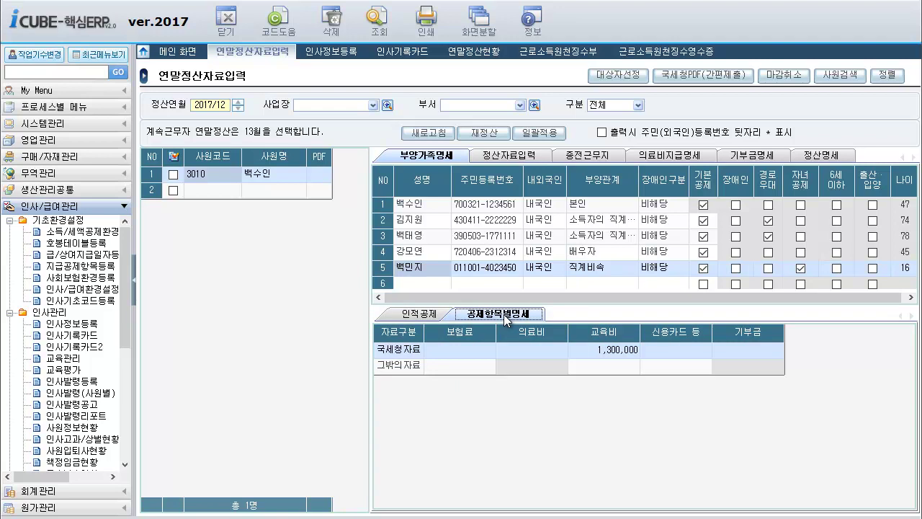
mouse_move(432, 515)
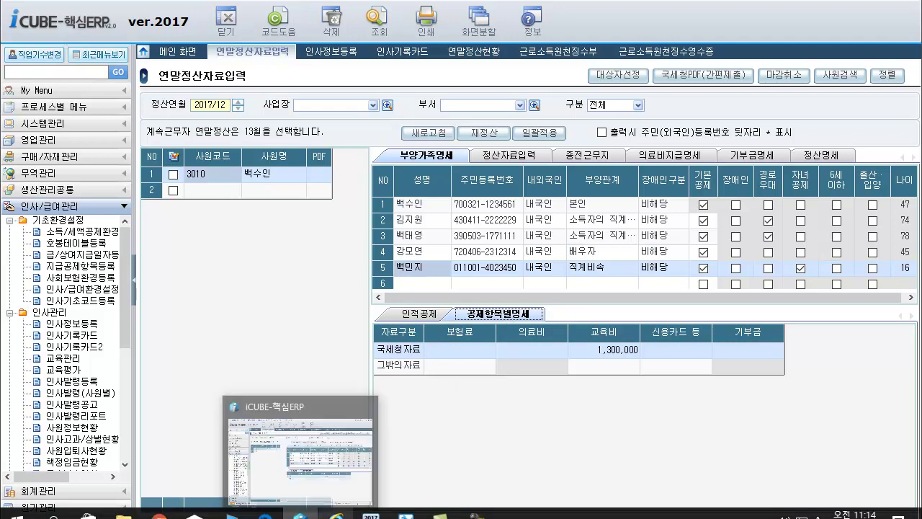
click(406, 513)
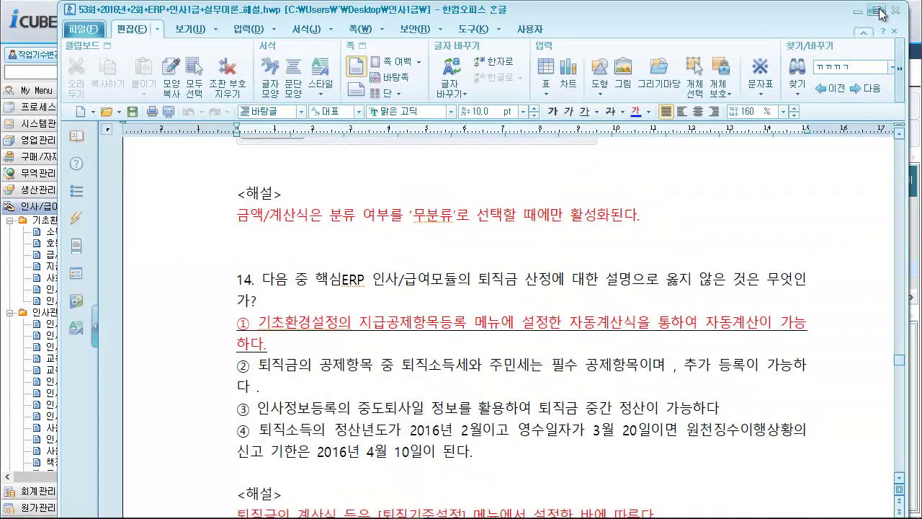
click(896, 10)
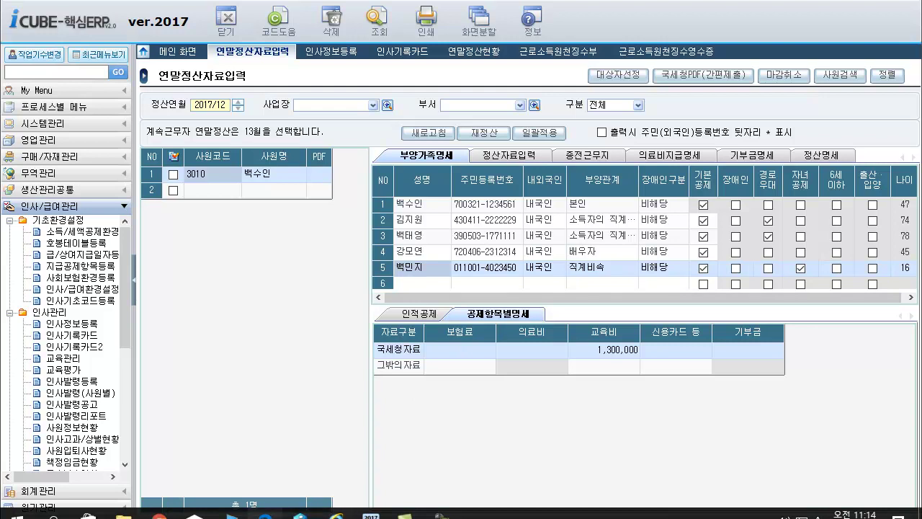
Switch to the exercise PDF and reread the expense table with its amounts, beneficiaries and data source
click(265, 515)
scroll(325, 420, down, 1)
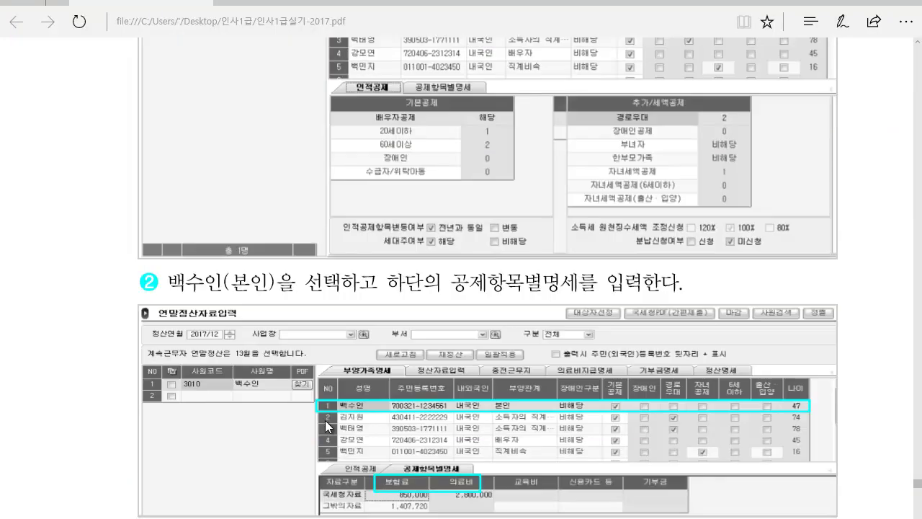
scroll(325, 420, up, 6)
scroll(325, 420, up, 3)
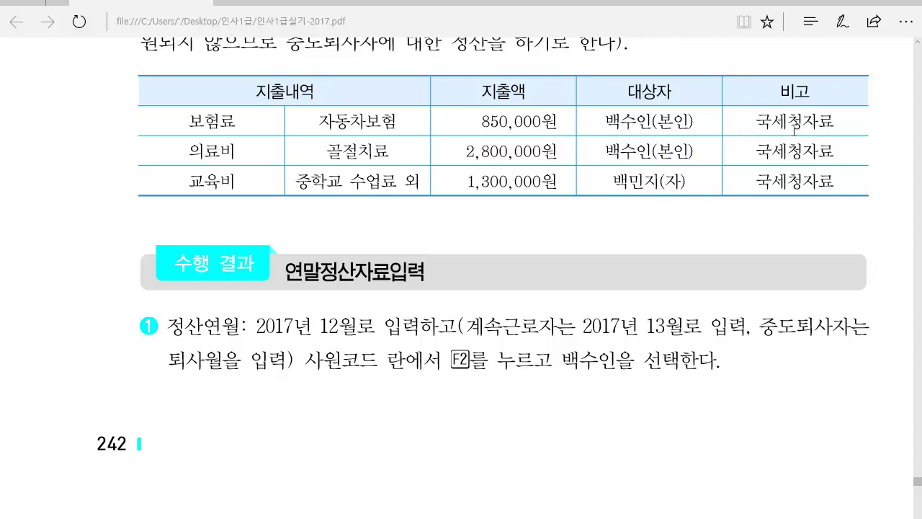
Switch back to iCUBE-핵심ERP, select the employee's own 본인 row in 부양가족명세 and view its 인적공제 and 공제항목별명세
mouse_move(265, 513)
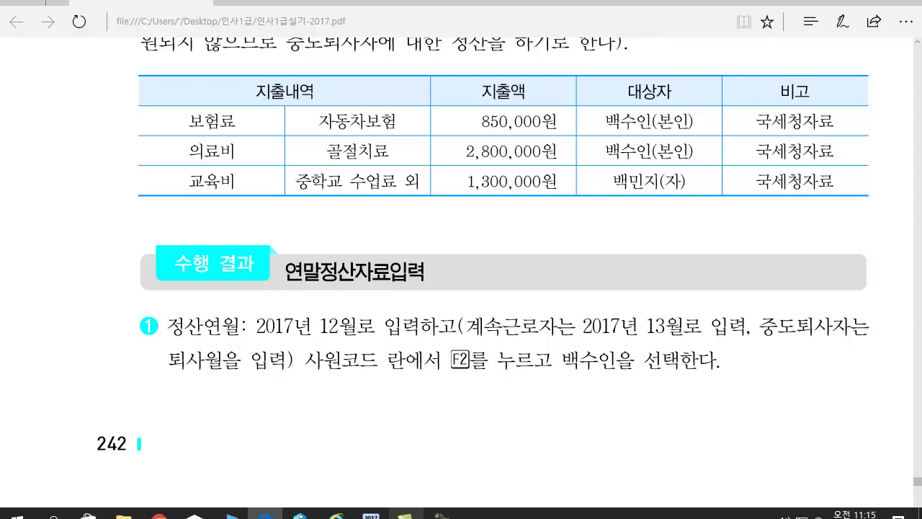
click(341, 472)
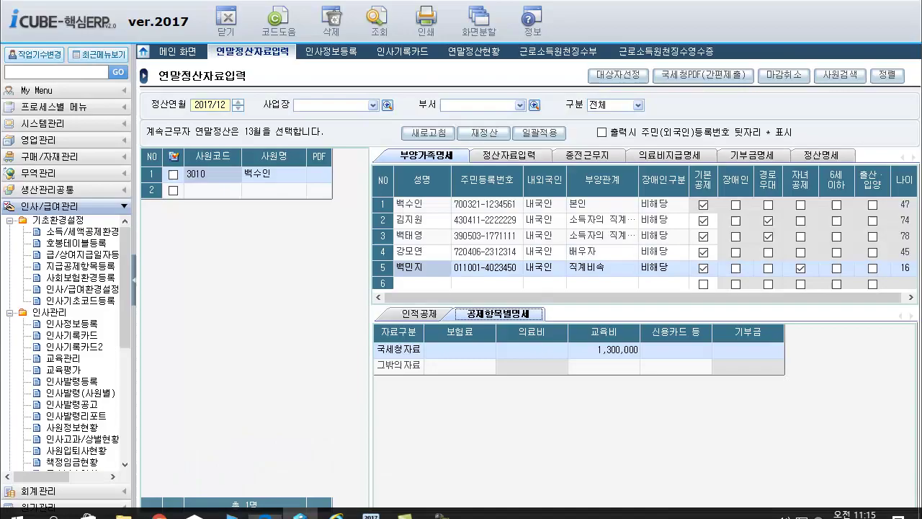
click(426, 207)
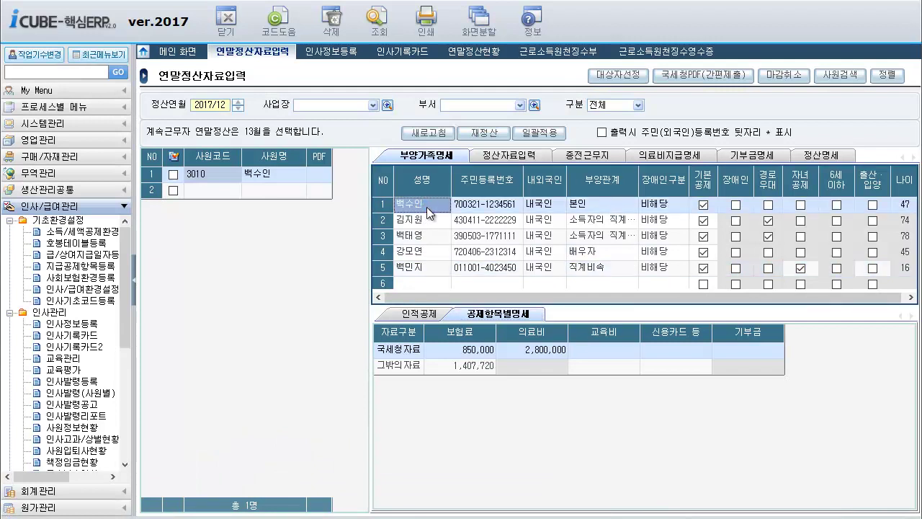
click(406, 319)
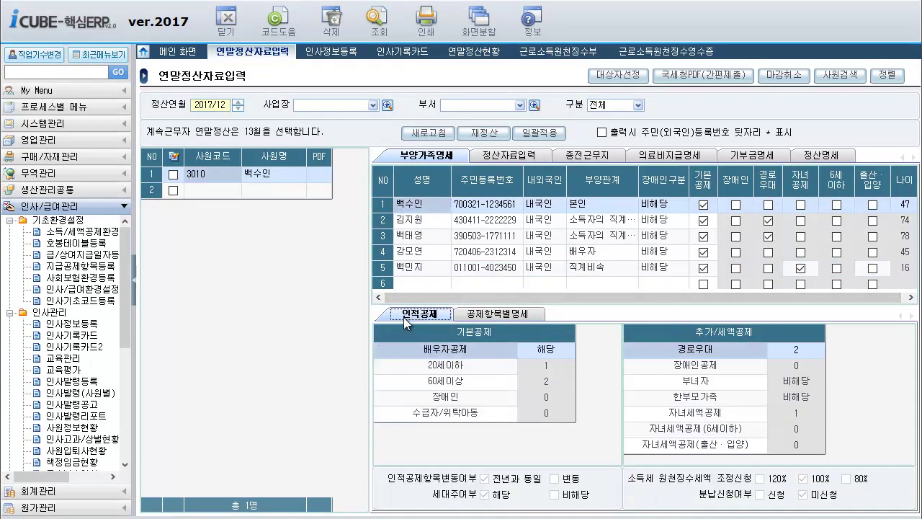
click(496, 319)
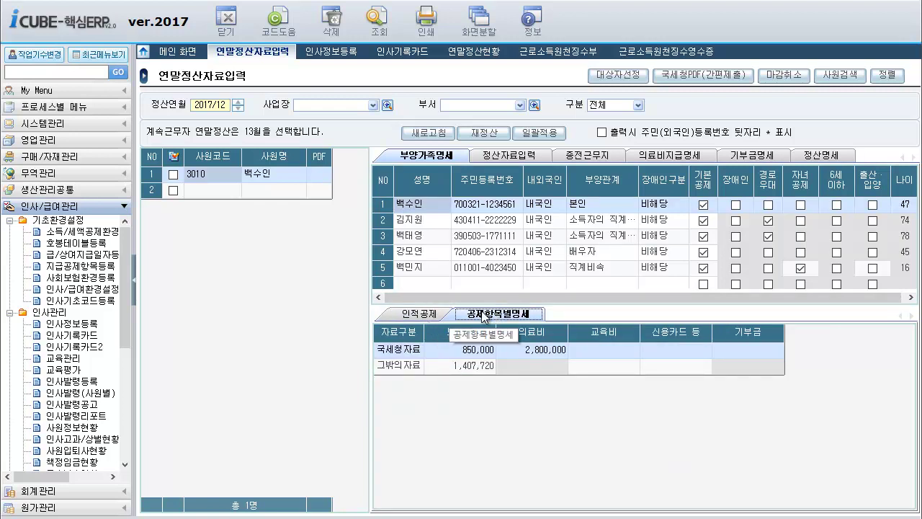
Open the employee's own 보험료 breakdown and try to edit the 일반보장성 amount under 국세청자료
double_click(476, 353)
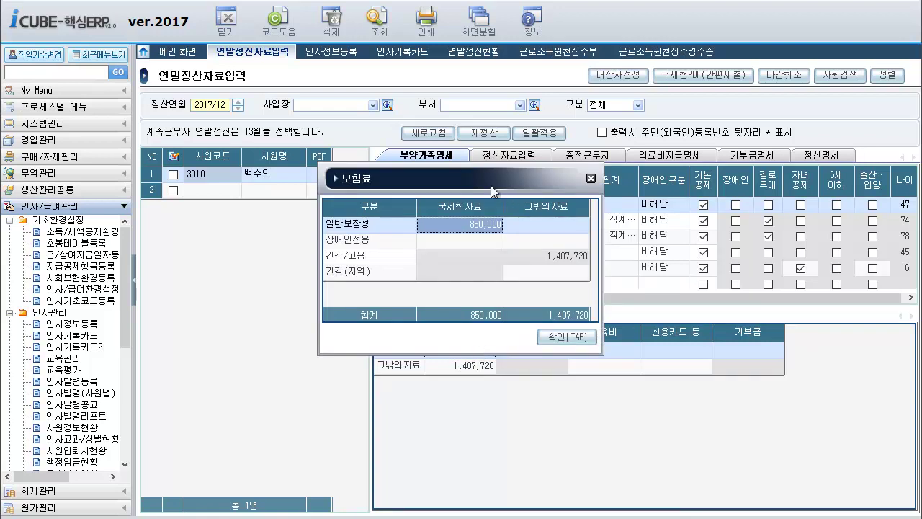
click(470, 228)
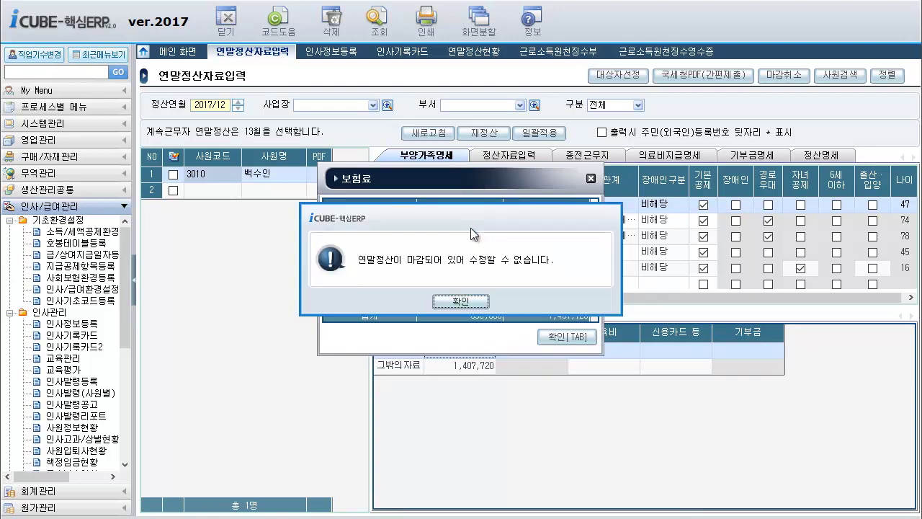
click(459, 301)
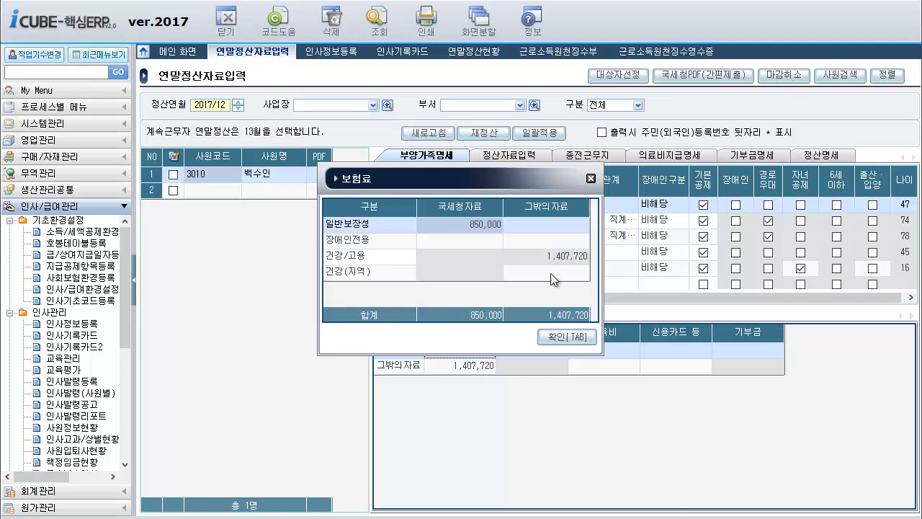
click(591, 178)
Check the employee in the list and cancel the year-end settlement closing with 마감취소
click(796, 80)
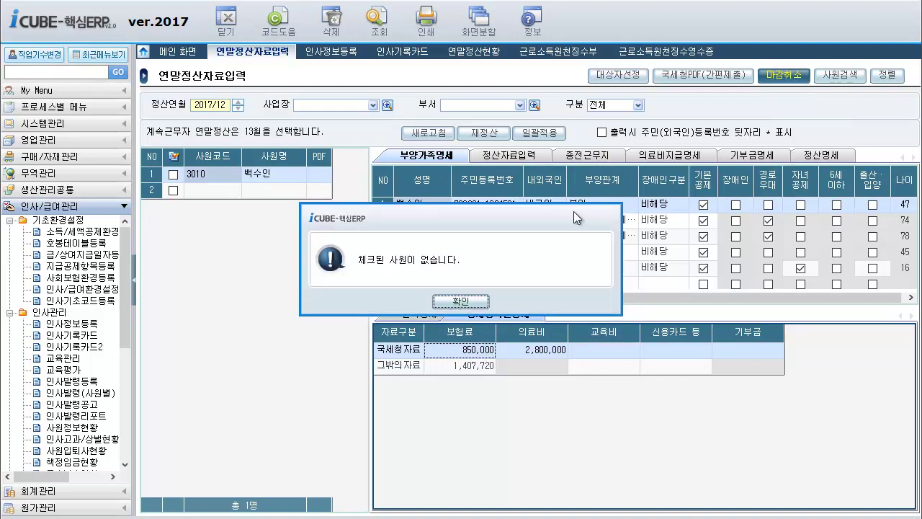
click(467, 302)
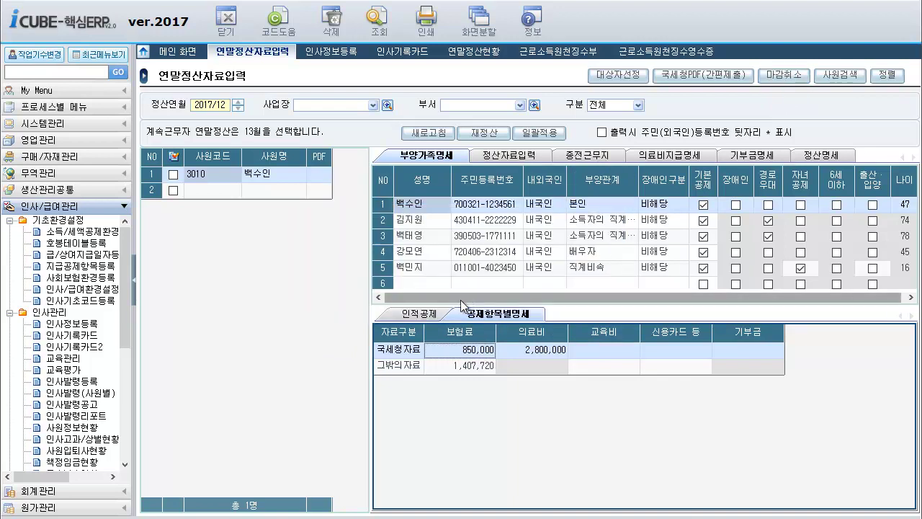
click(173, 174)
click(784, 77)
Reopen the employee's 보험료 breakdown and examine the 일반보장성 and 건강/고용 amounts under 국세청자료 and 그밖의자료
click(469, 354)
double_click(464, 352)
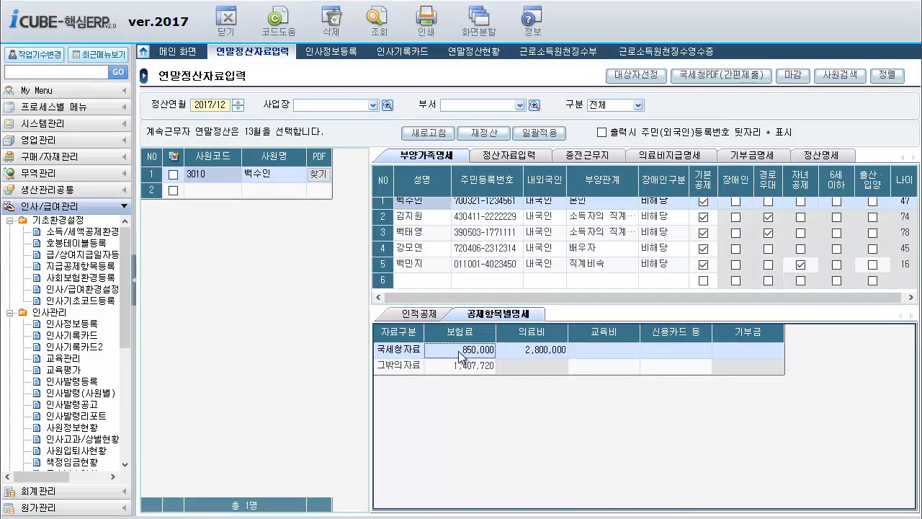
click(472, 225)
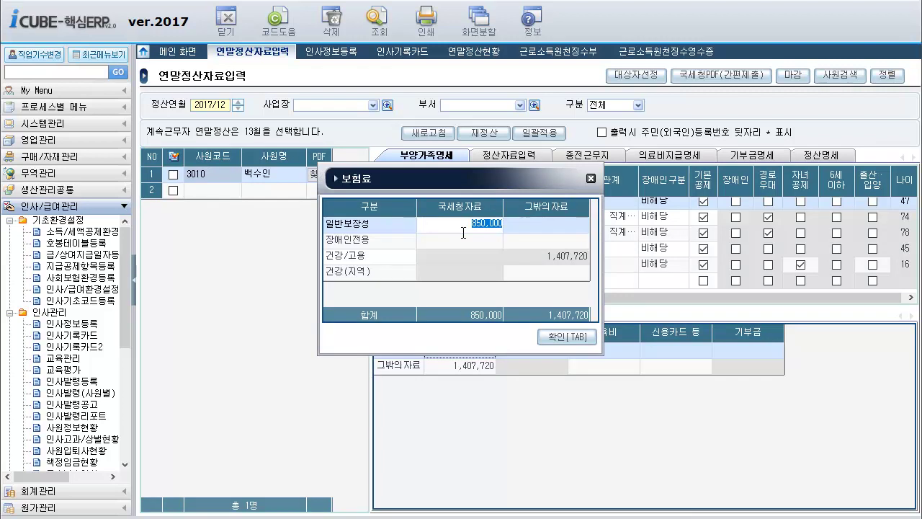
click(549, 256)
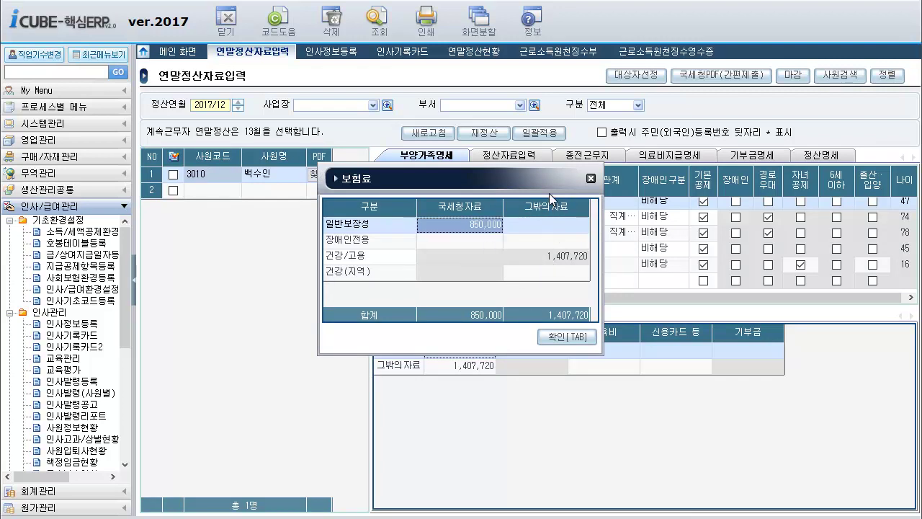
click(331, 258)
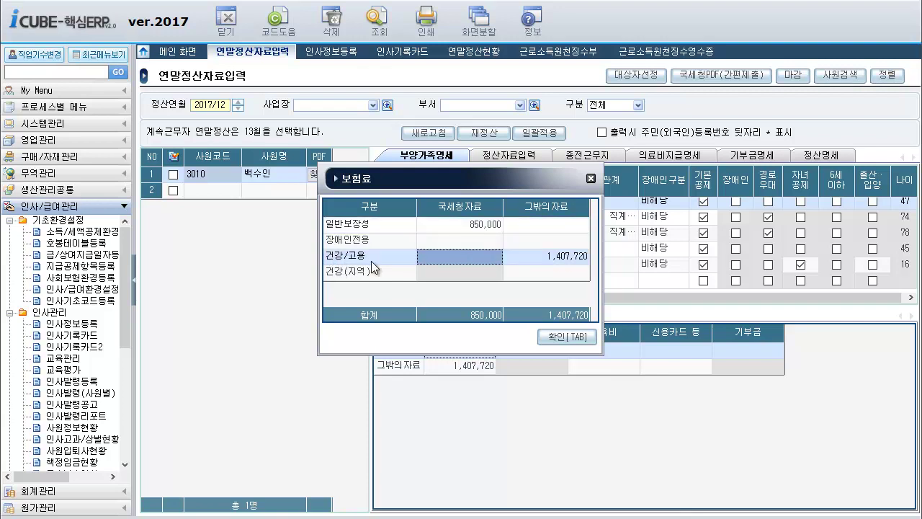
click(558, 257)
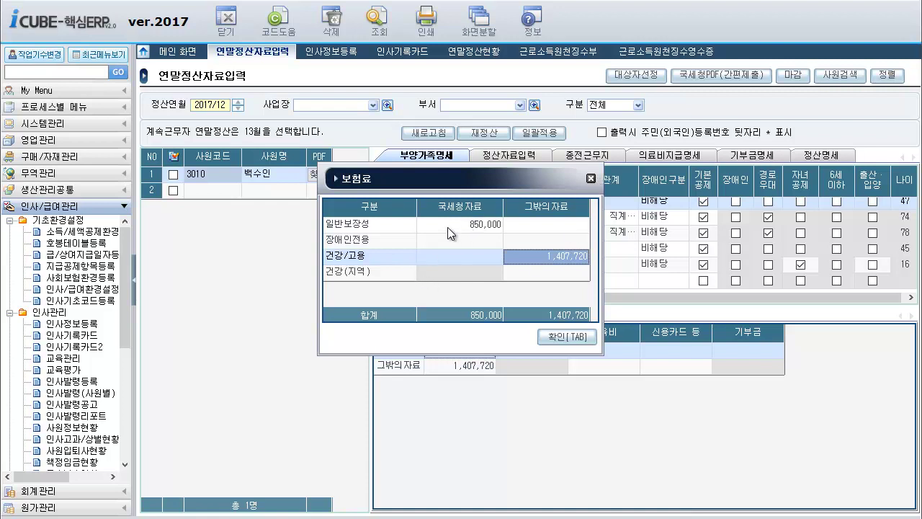
click(484, 227)
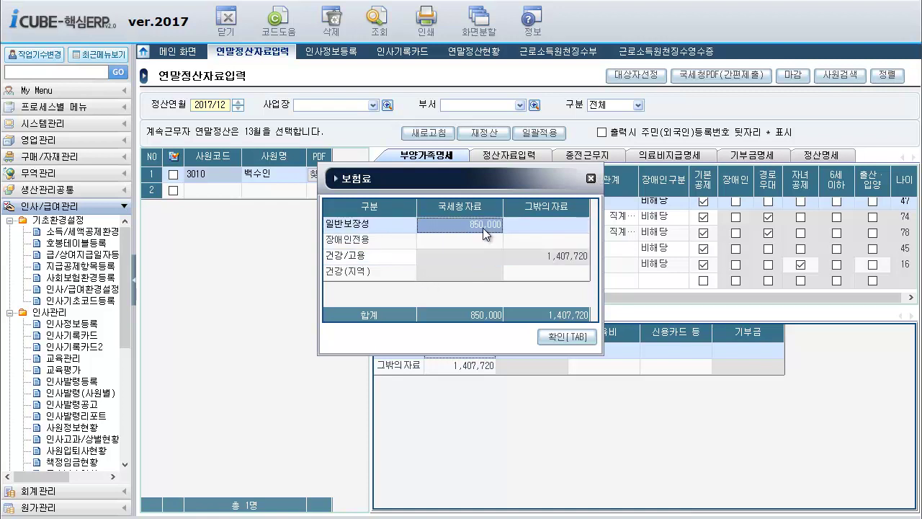
click(552, 228)
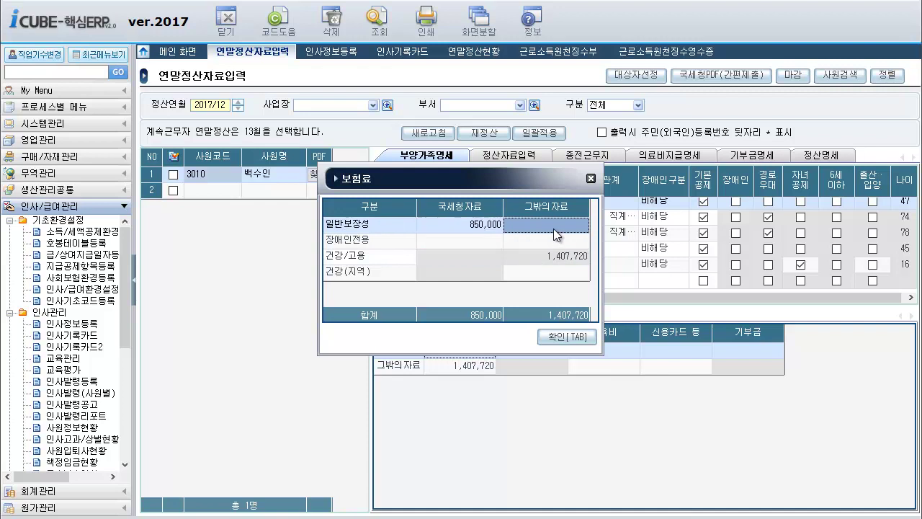
click(467, 226)
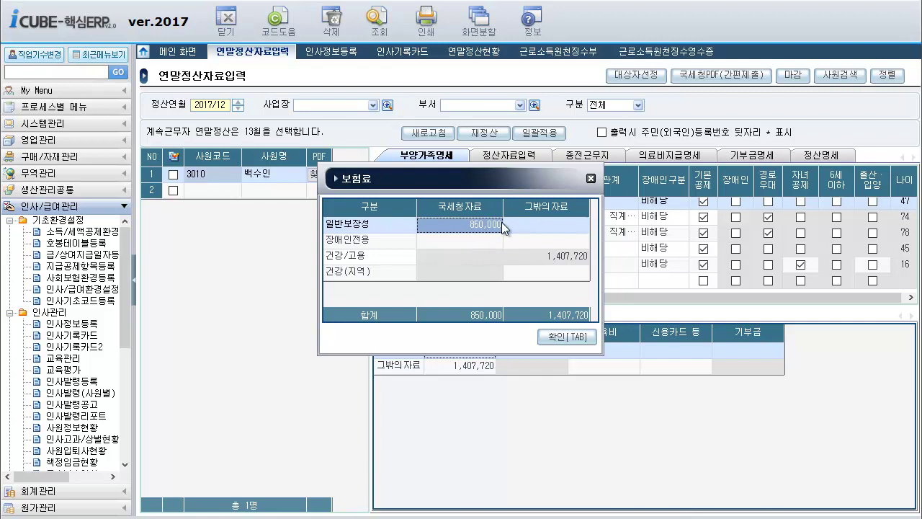
click(565, 341)
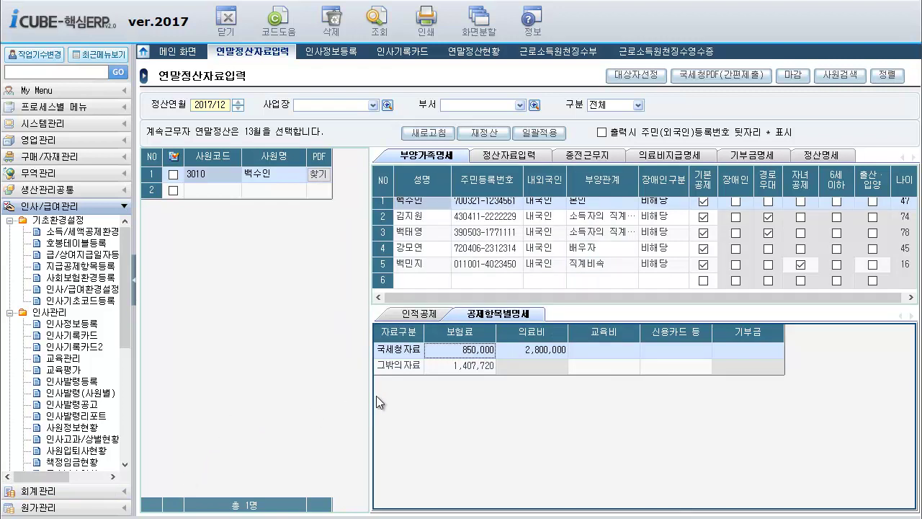
Open the 보험료 breakdown from the 그밖의자료 row and check its 건강/고용 amount
double_click(468, 365)
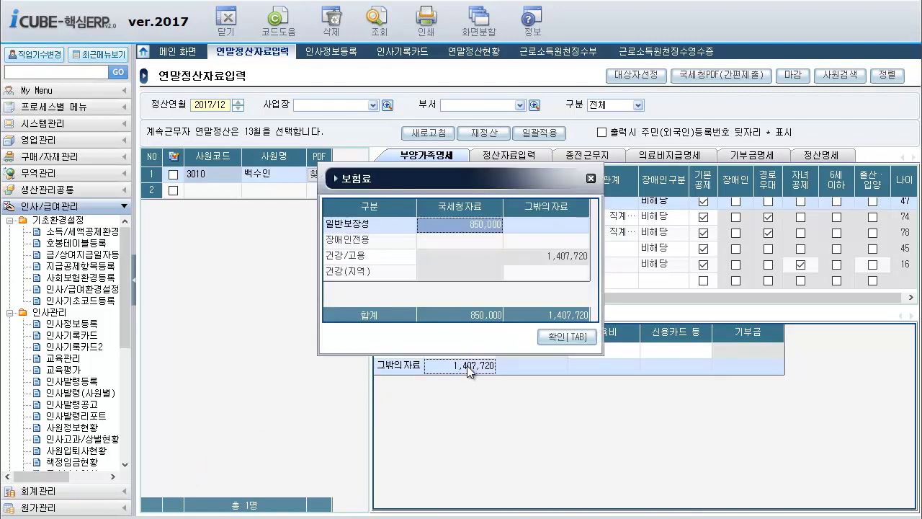
click(558, 258)
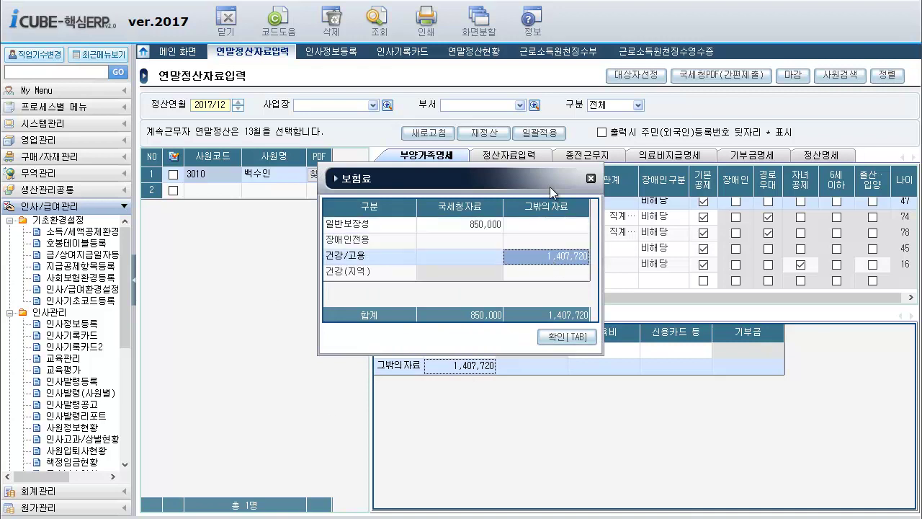
click(590, 182)
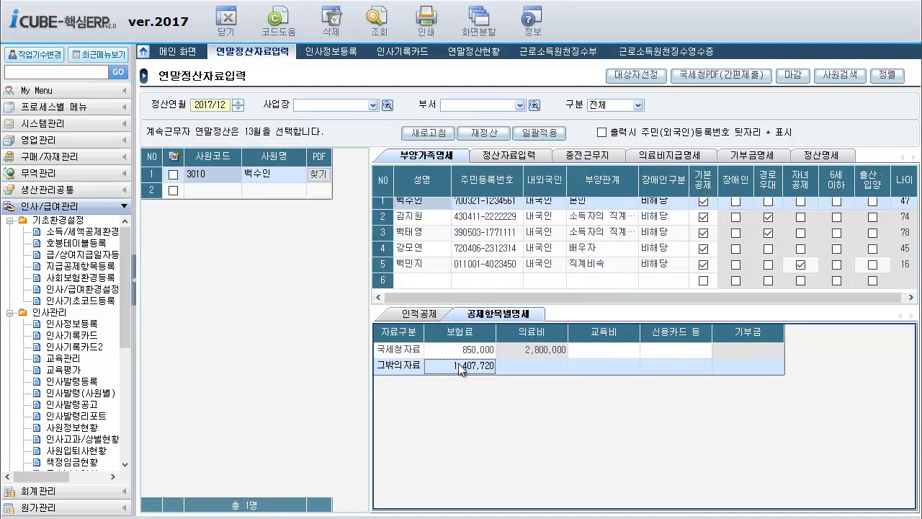
Check the 보험료 amount under 특별소득공제 in 정산자료입력, then return to 부양가족명세
click(510, 156)
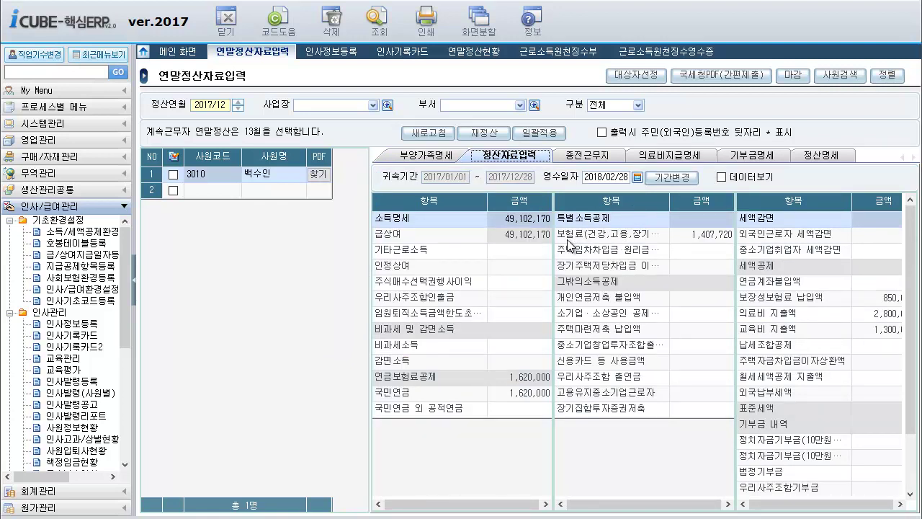
click(715, 239)
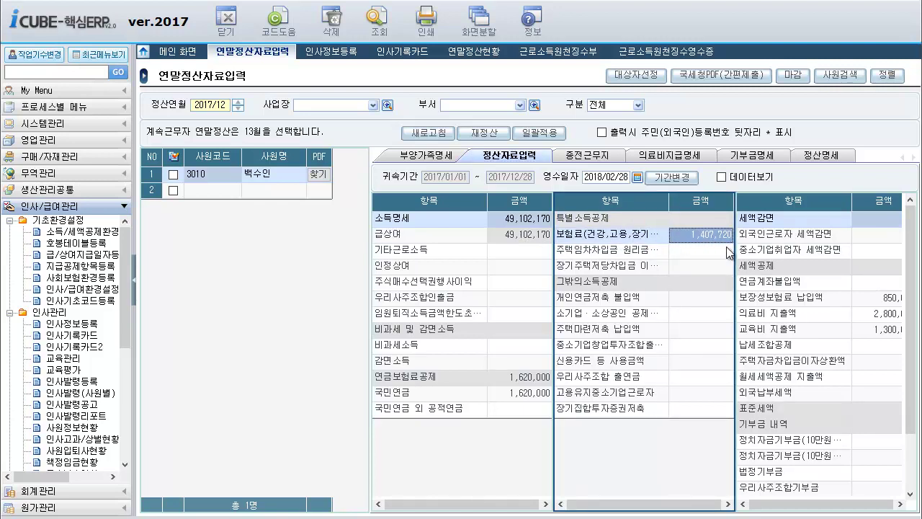
click(418, 159)
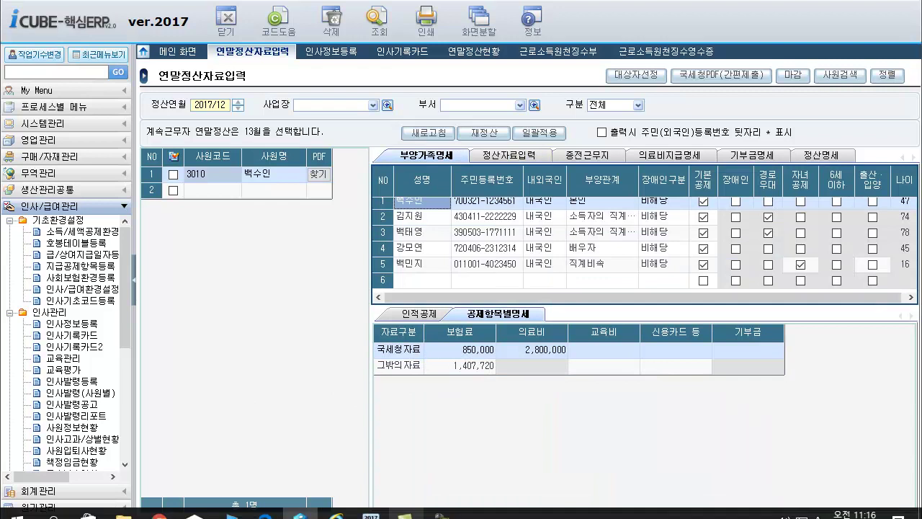
Consult the expense table in the exercise PDF, then return to iCUBE-핵심ERP and open 의료비지급명세 from the employee's 국세청자료 의료비 amount
click(300, 514)
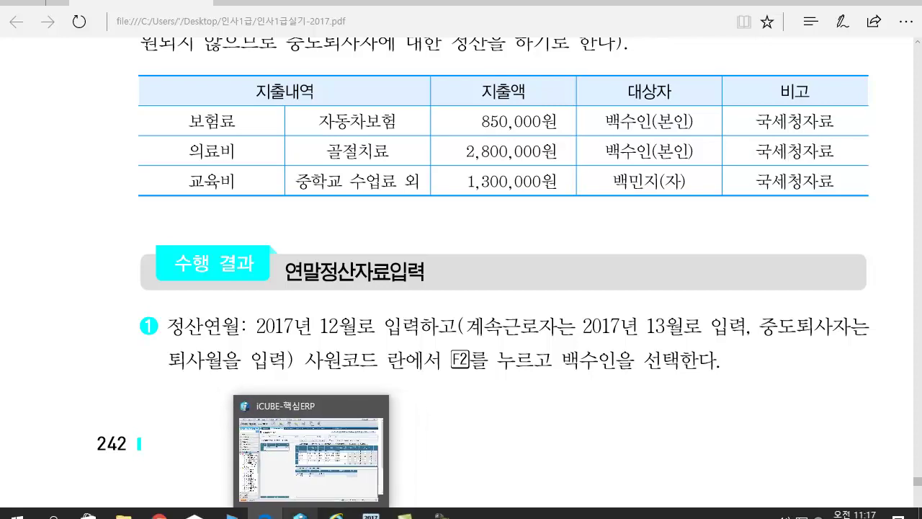
click(301, 513)
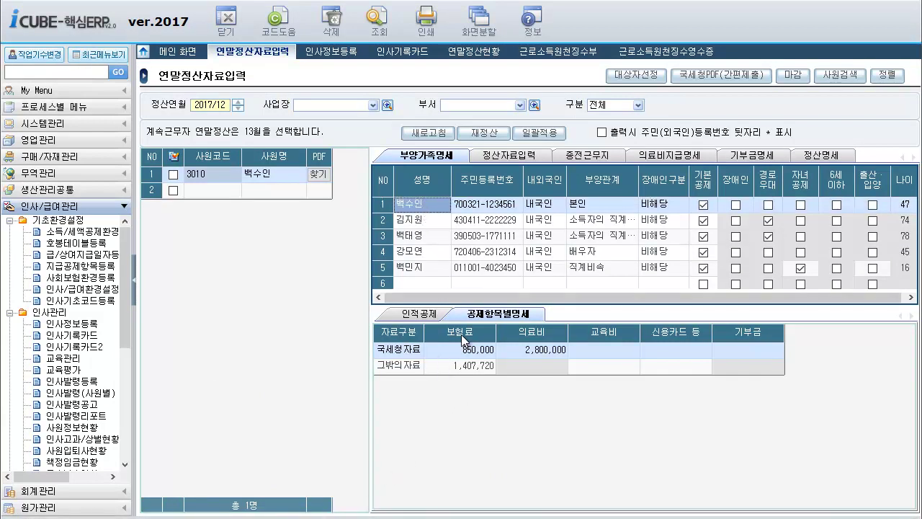
double_click(539, 353)
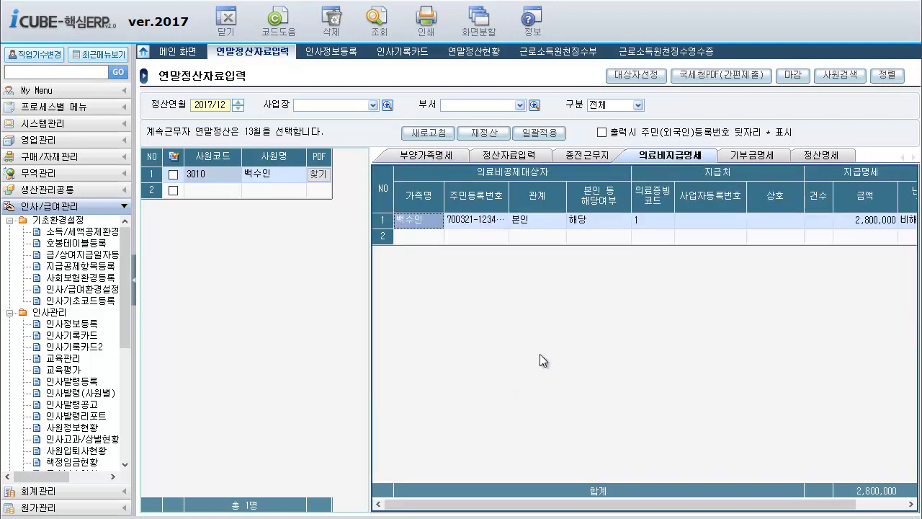
In 의료비지급명세, view the family code list for a new row and the 의료증빙코드 options for the existing row
click(412, 237)
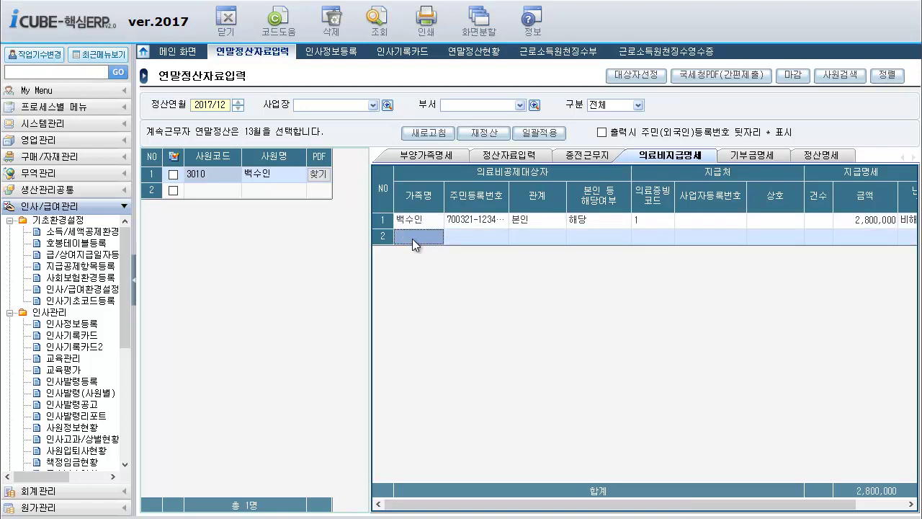
double_click(412, 238)
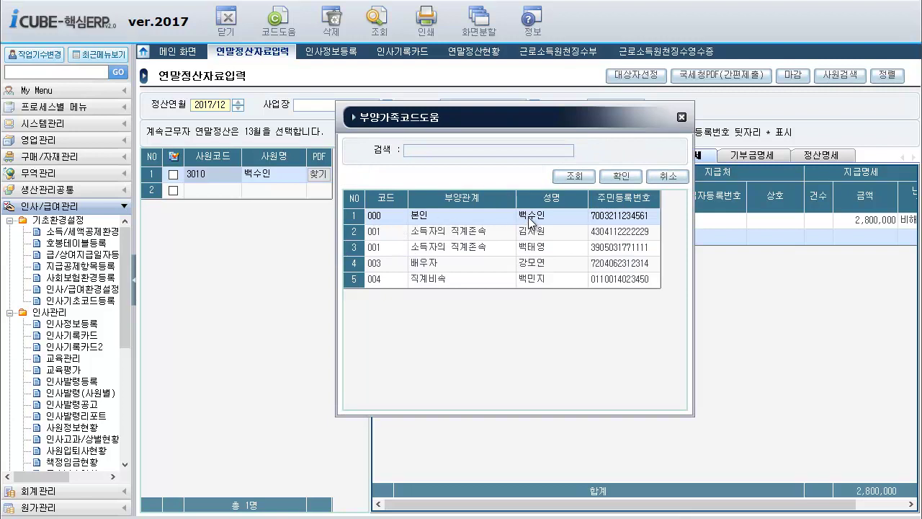
click(681, 119)
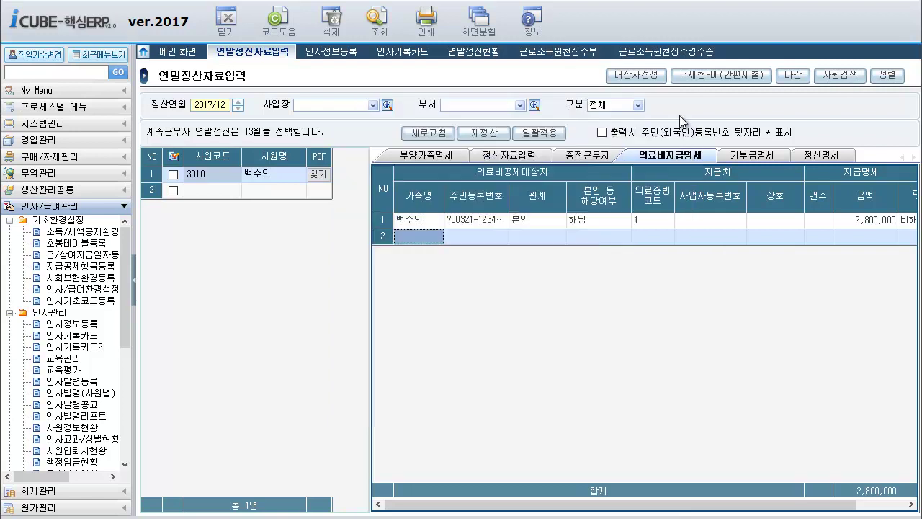
click(592, 219)
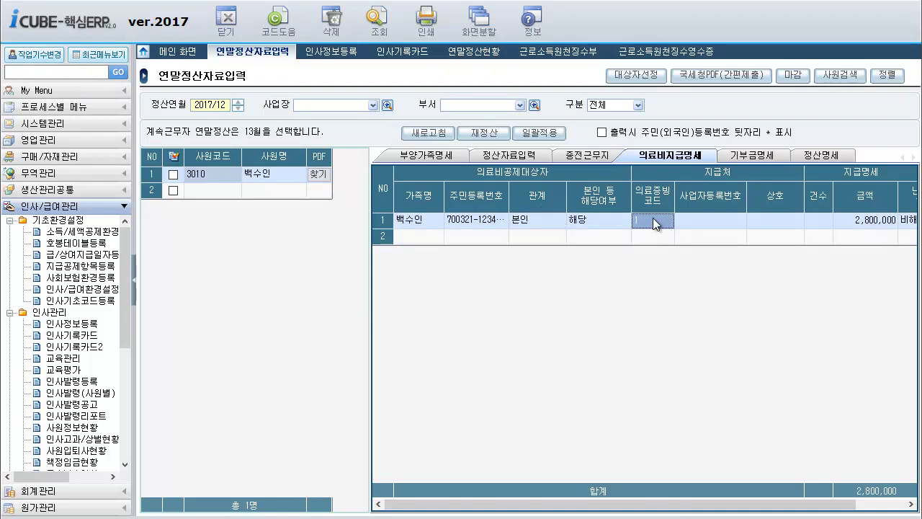
key(F2)
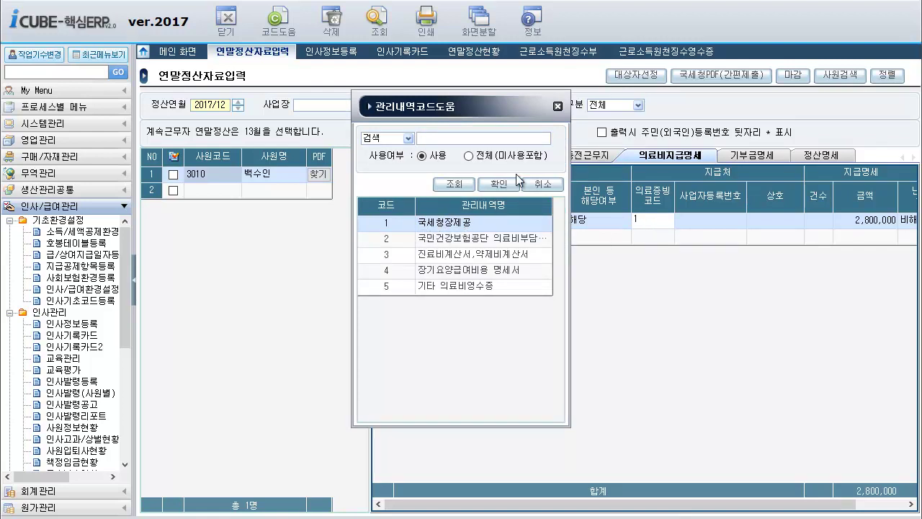
click(557, 107)
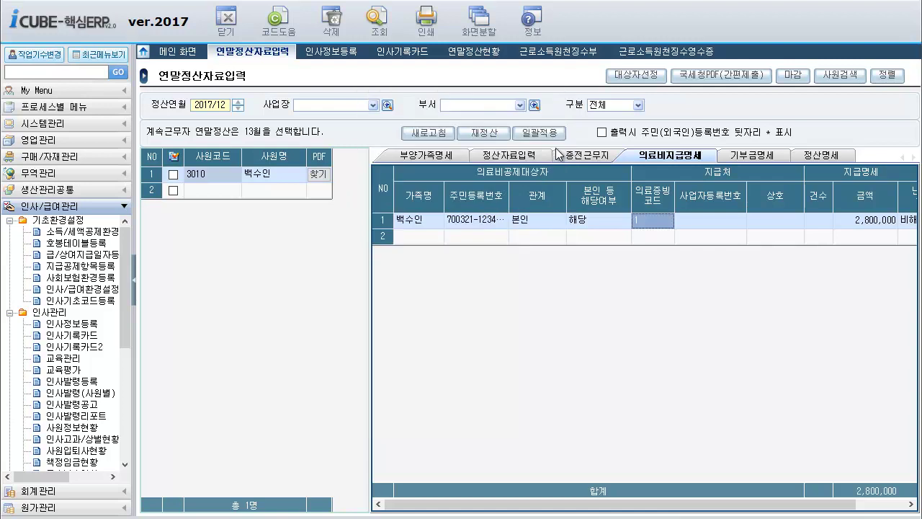
Check the 금액 of the employee's medical expense and set its 난임시술비 해당여부 to 비해당
click(877, 232)
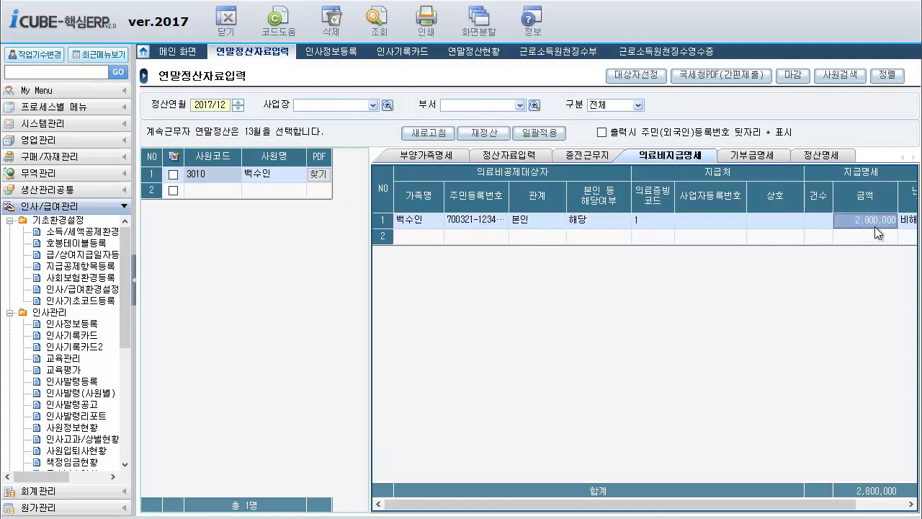
click(911, 504)
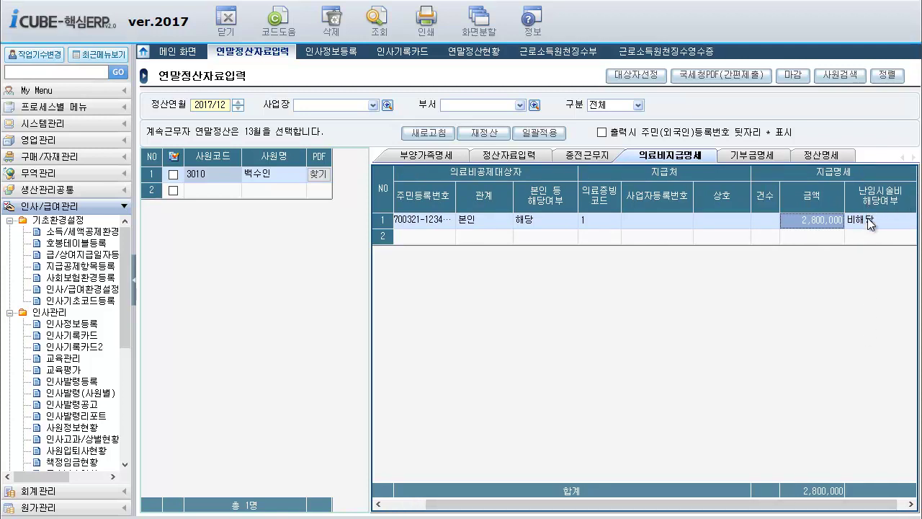
click(864, 222)
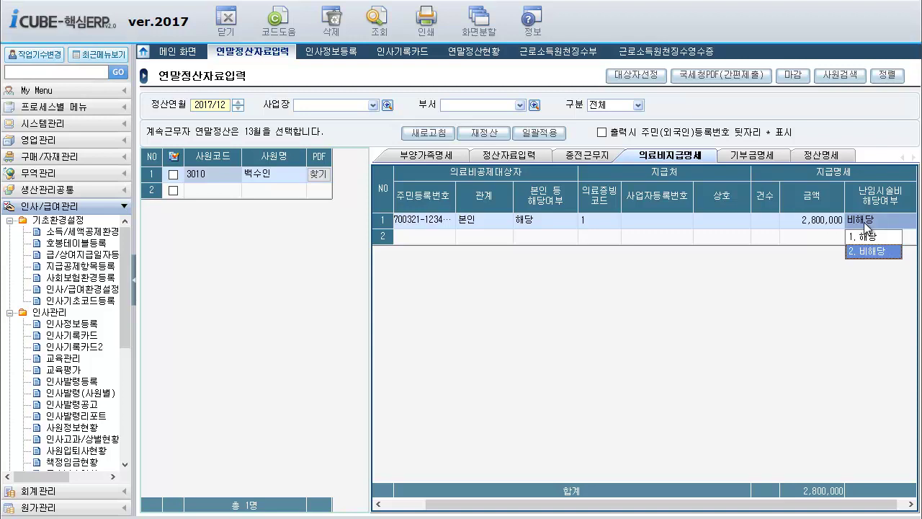
click(863, 255)
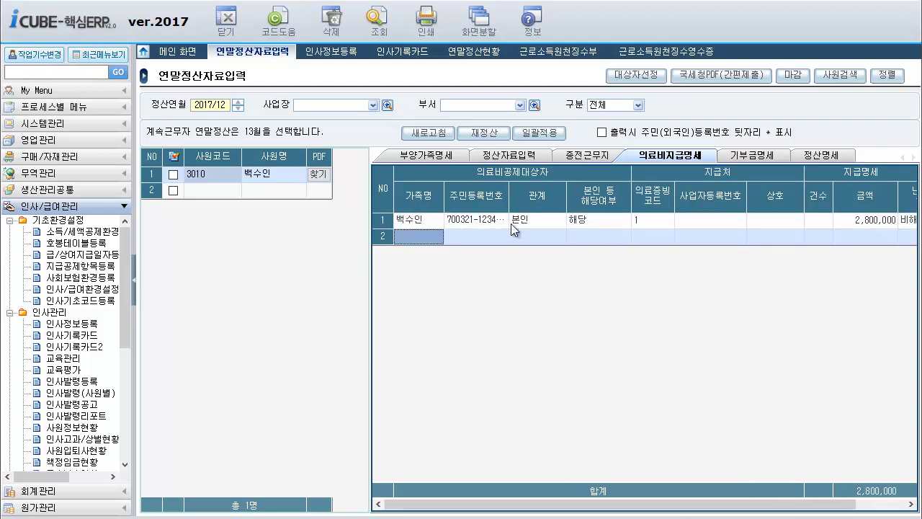
Return to 부양가족명세, consult the 교육비 line of the expense table in the exercise PDF, then switch back to iCUBE-핵심ERP
click(431, 156)
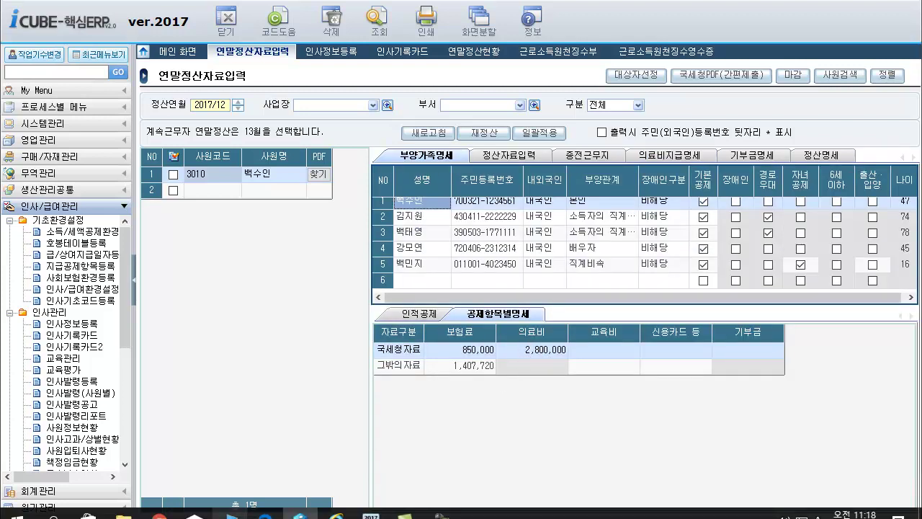
mouse_move(337, 513)
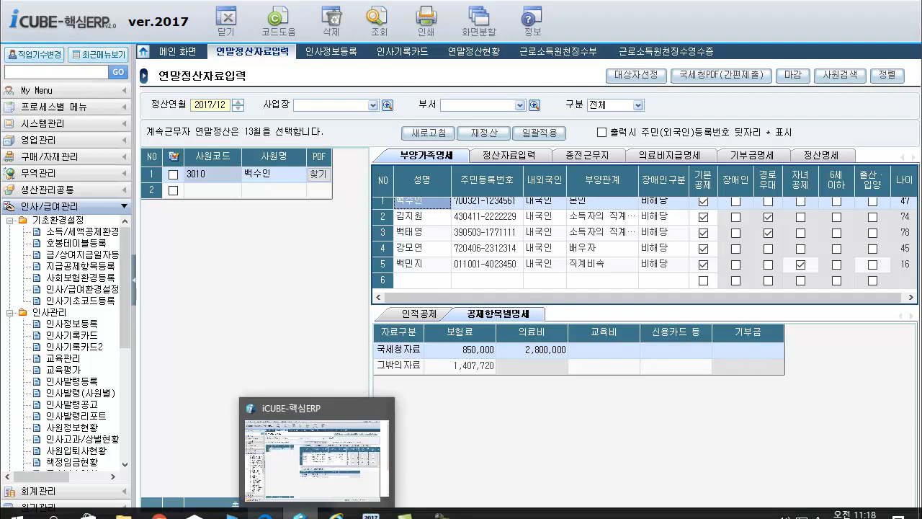
click(265, 513)
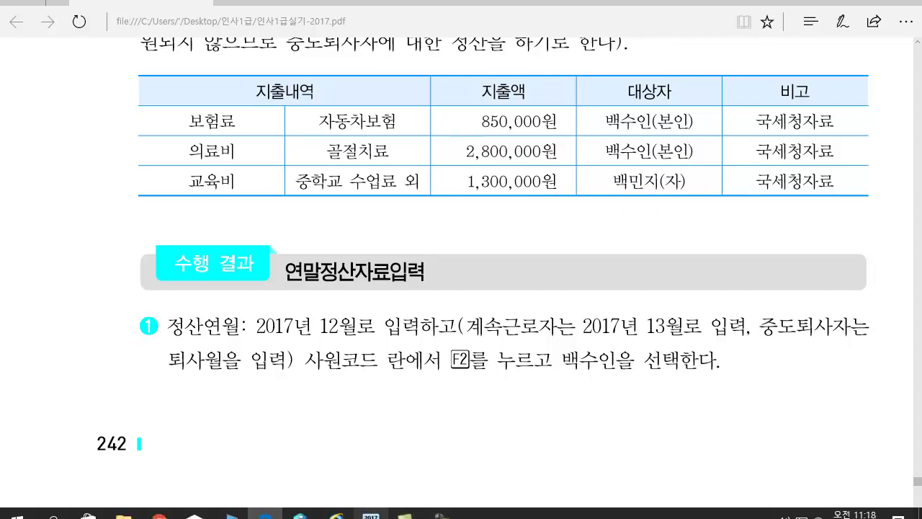
click(300, 514)
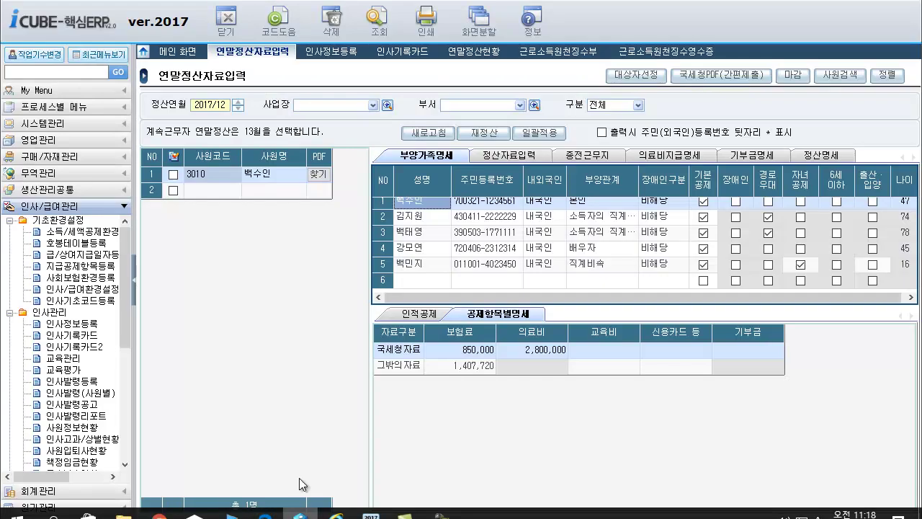
Open the 교육비 breakdown for the 직계비속 dependent from the 국세청자료 row of 공제항목별명세
click(414, 268)
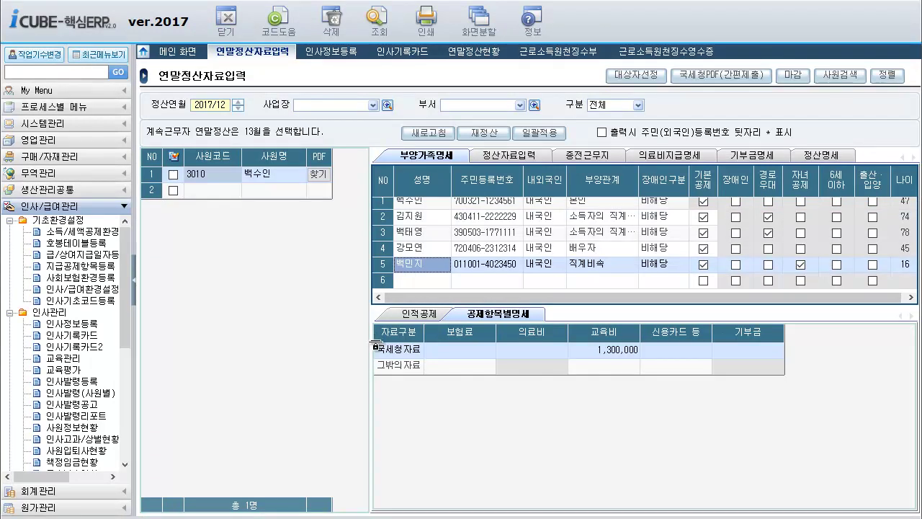
click(611, 350)
double_click(611, 352)
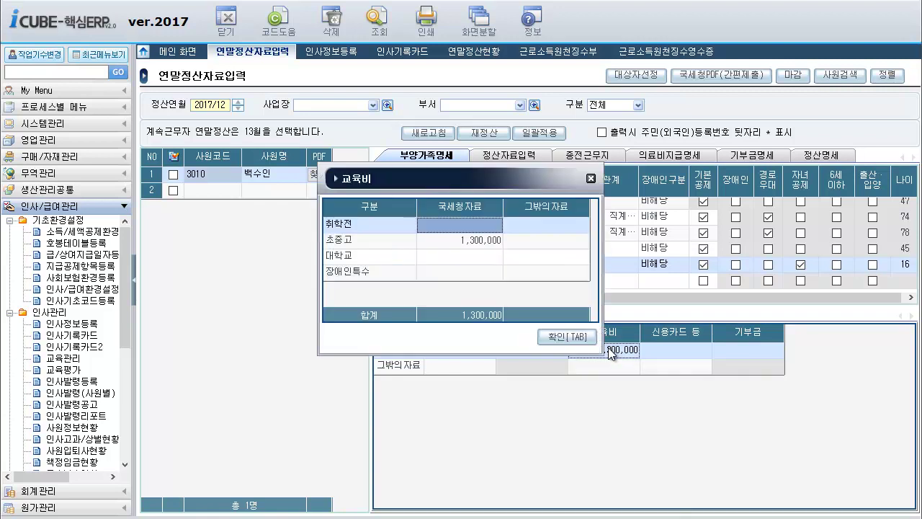
Check the 초중고, 대학교 and 장애인특수 entries under 국세청자료 in the 교육비 breakdown, then confirm the dialog
click(427, 237)
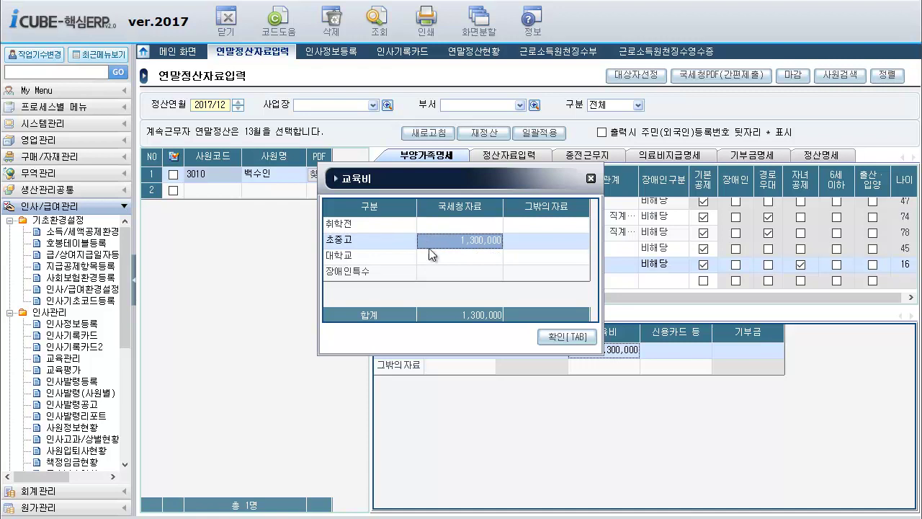
click(431, 255)
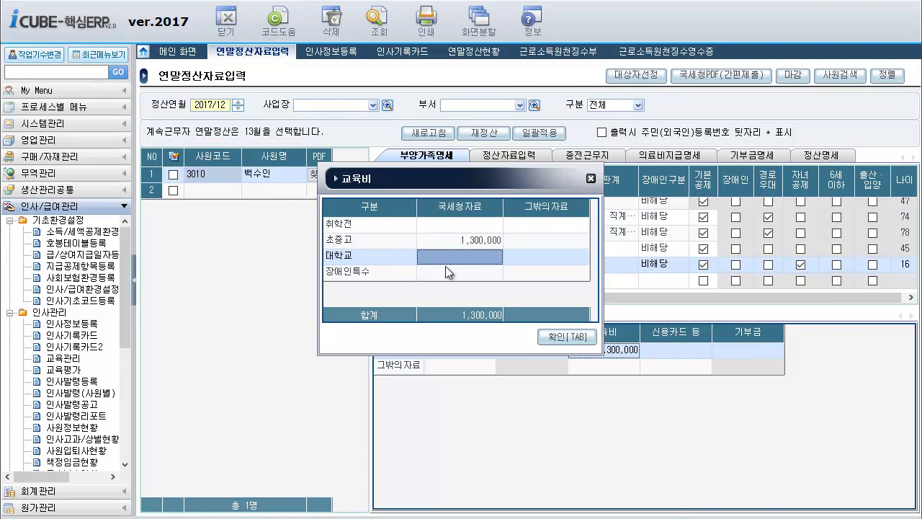
click(438, 271)
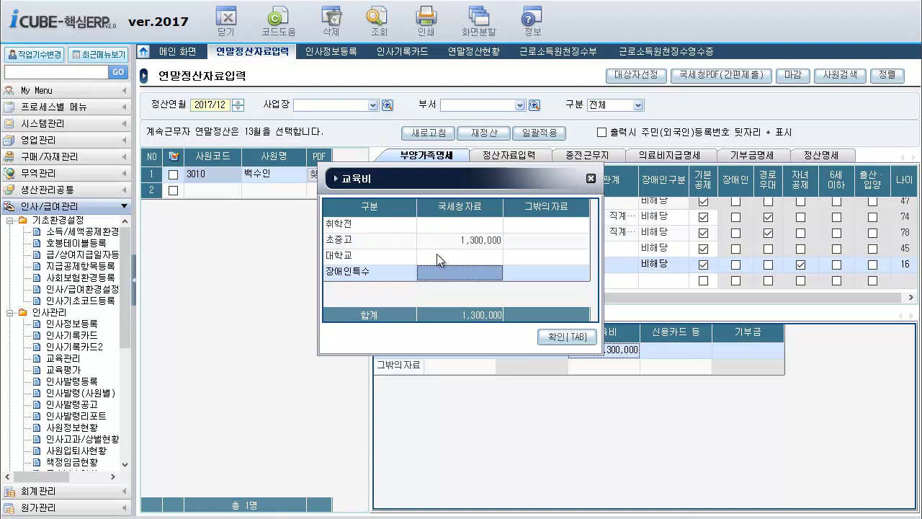
click(437, 256)
click(439, 241)
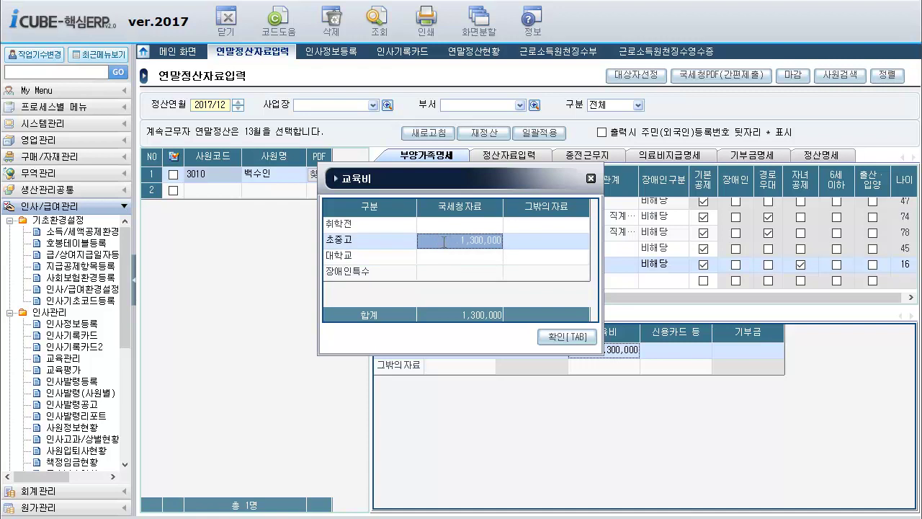
click(443, 241)
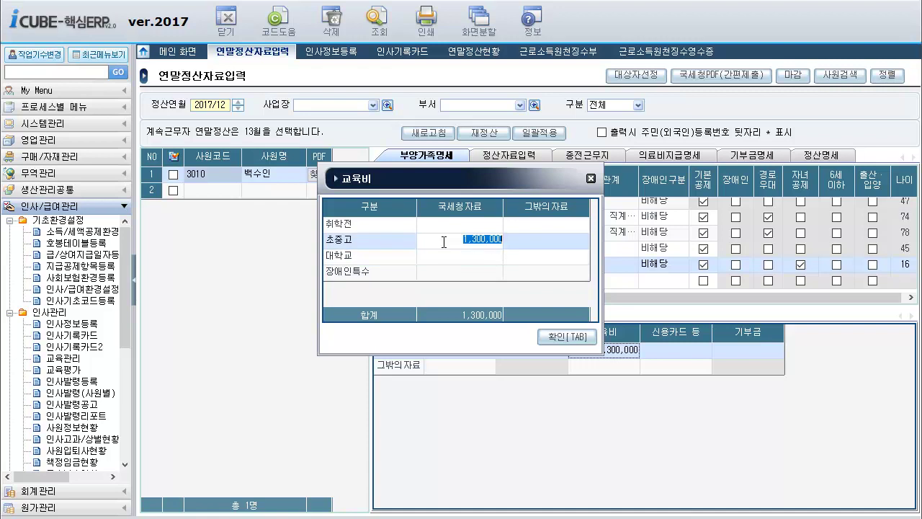
click(559, 337)
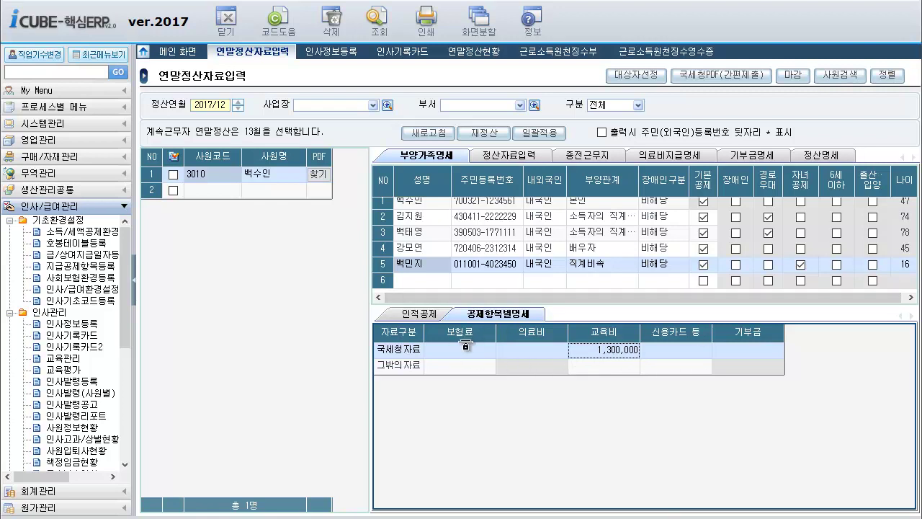
In 정산자료입력, check the 보장성보험료 납입액, 의료비 지출액 and 교육비 지출액 amounts
click(516, 163)
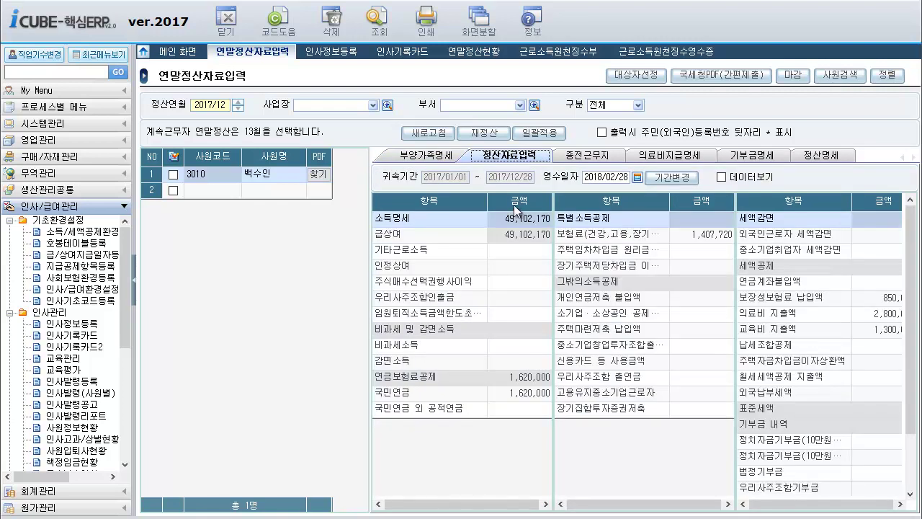
drag(763, 510, 807, 510)
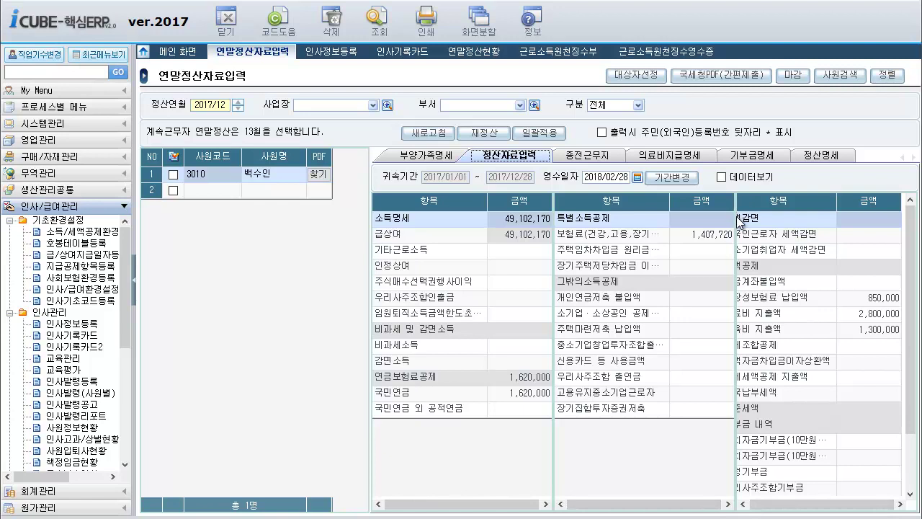
click(829, 301)
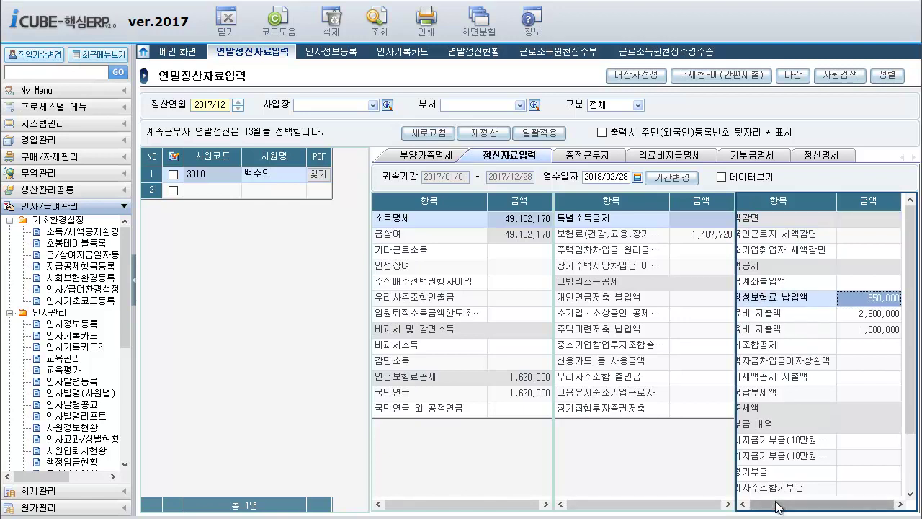
drag(787, 506, 776, 506)
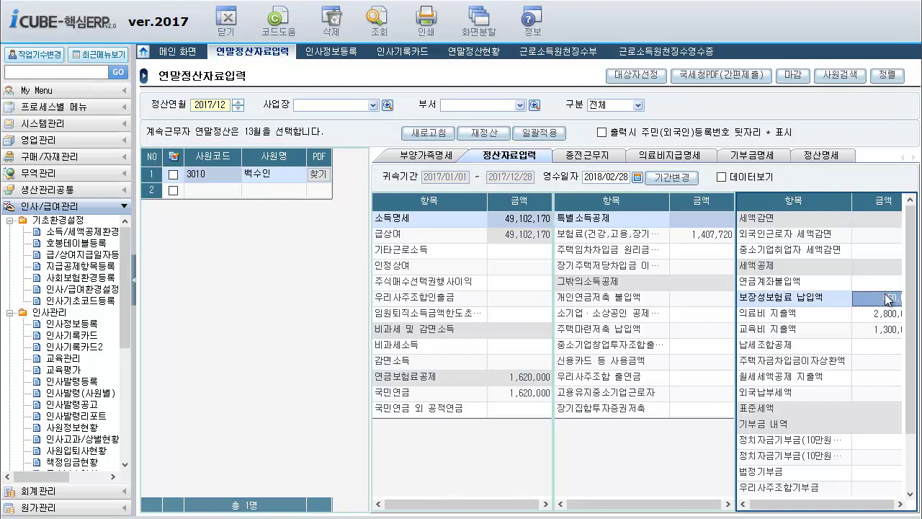
click(764, 319)
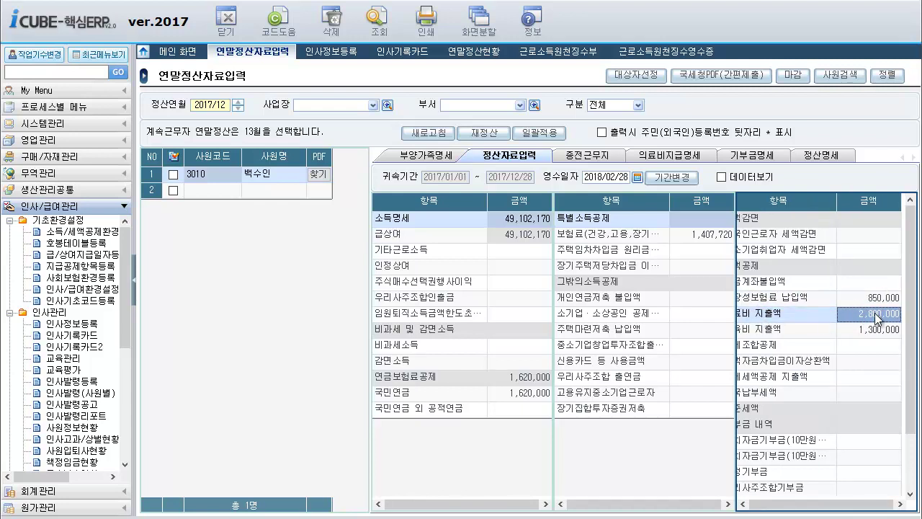
click(836, 335)
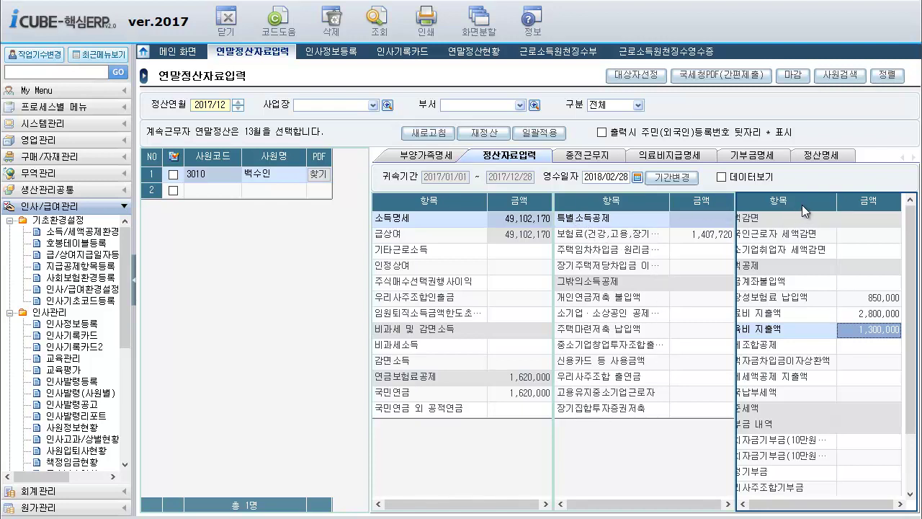
Review the 세액공제 section once more, going from 보장성보험료 납입액 down to 납세조합공제
click(768, 267)
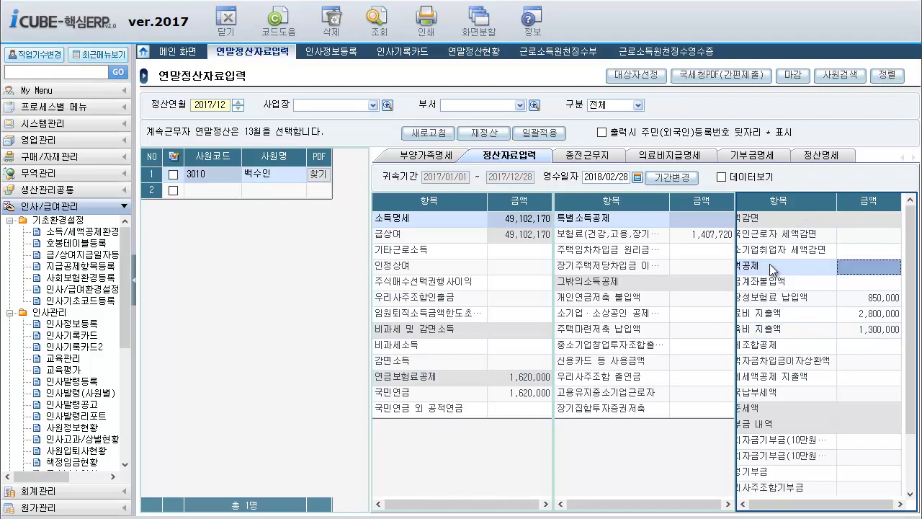
drag(795, 512, 782, 512)
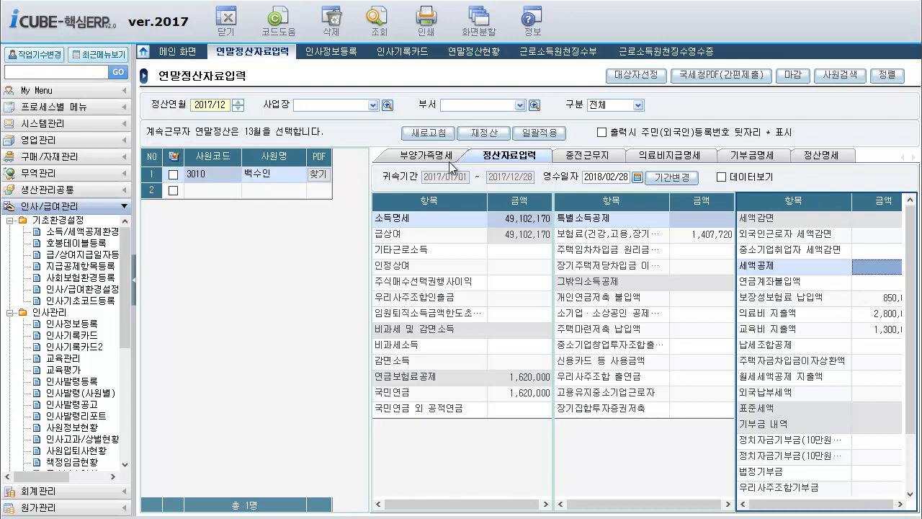
click(874, 298)
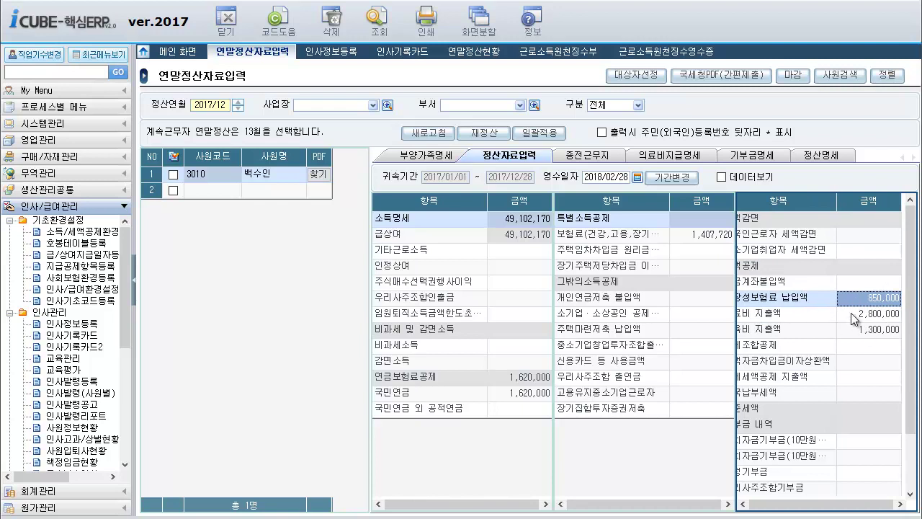
click(850, 313)
click(854, 328)
click(846, 344)
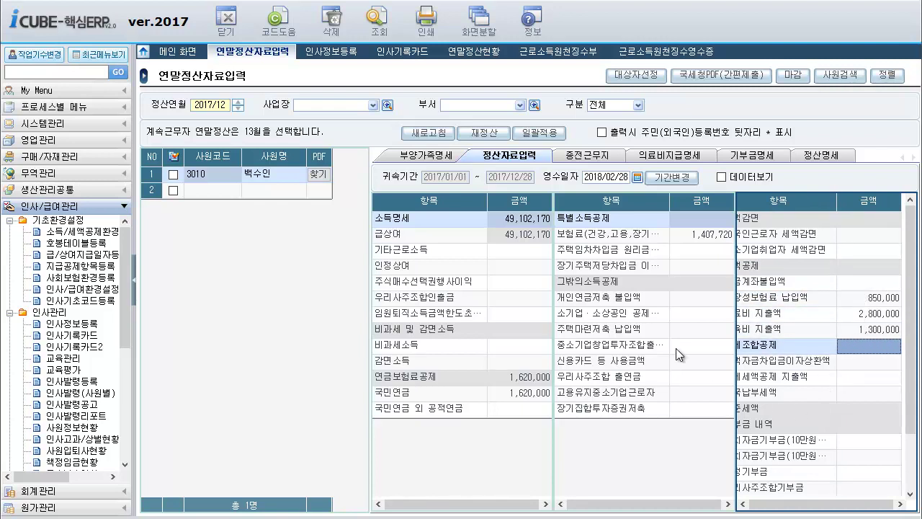
drag(828, 503, 778, 504)
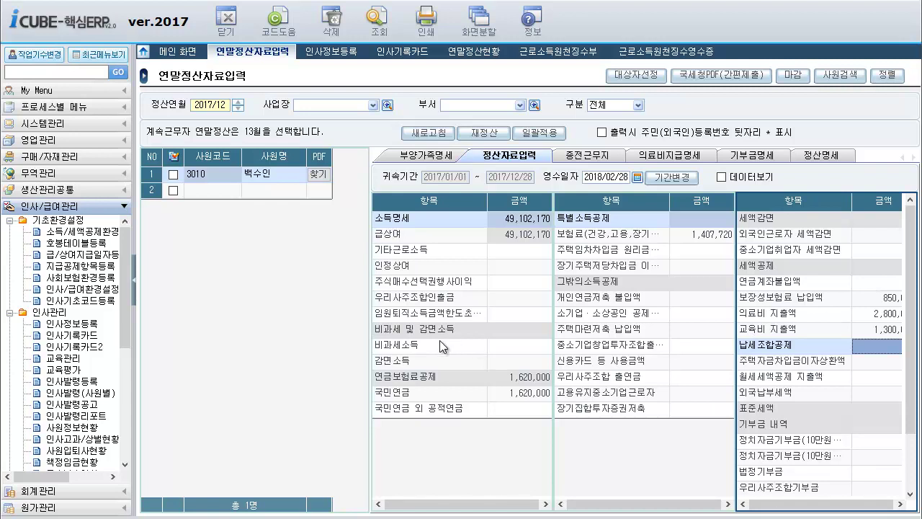
Switch to the exercise PDF and review the worked solution for 연말정산자료입력 through to the 급상여 calculation
mouse_move(336, 515)
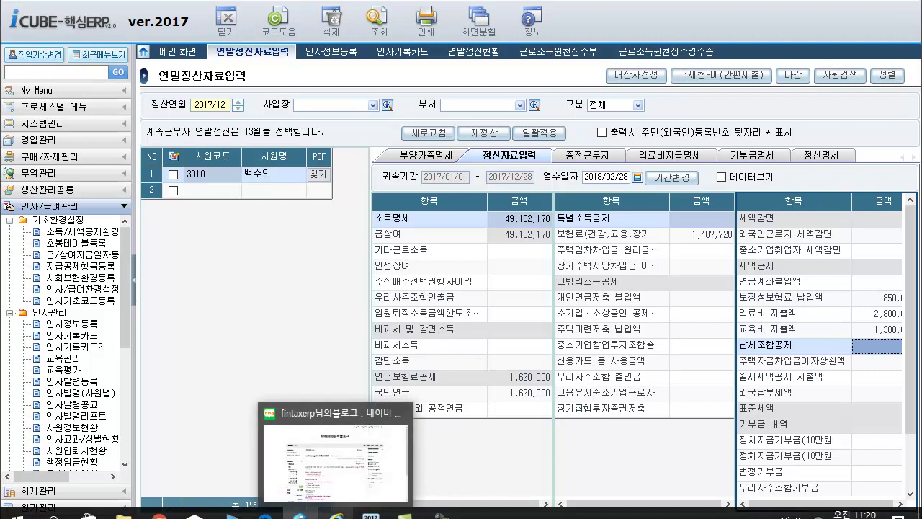
click(265, 512)
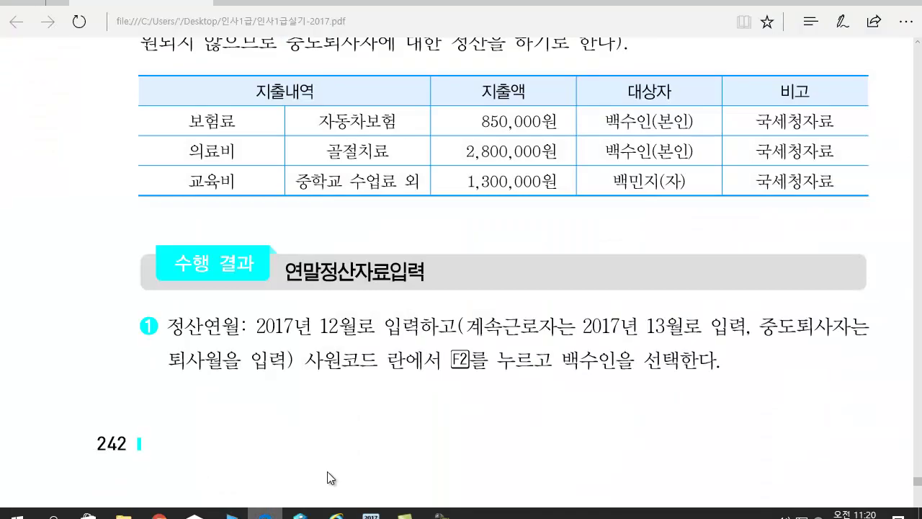
scroll(386, 422, down, 8)
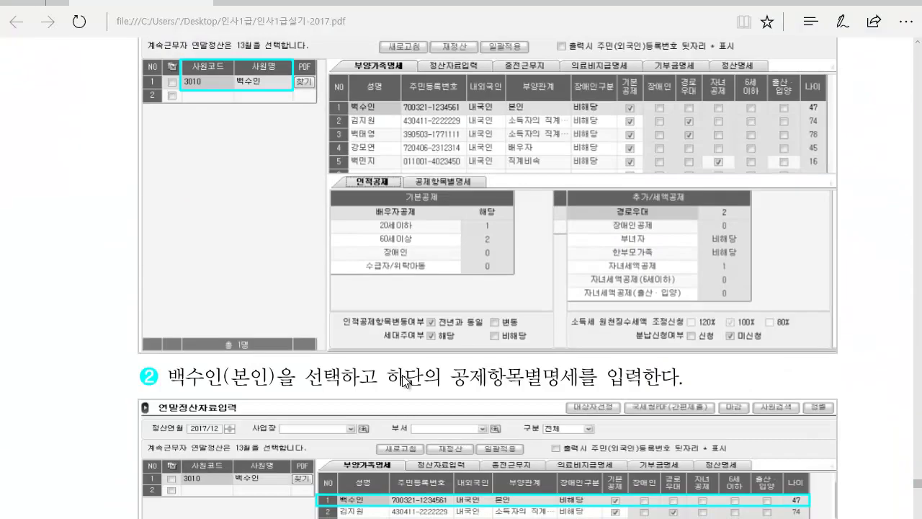
scroll(418, 364, down, 3)
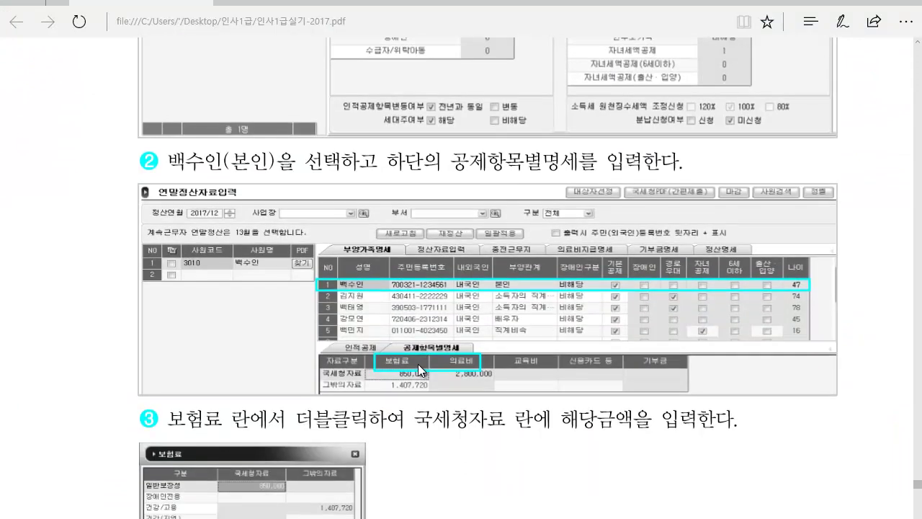
scroll(418, 364, down, 4)
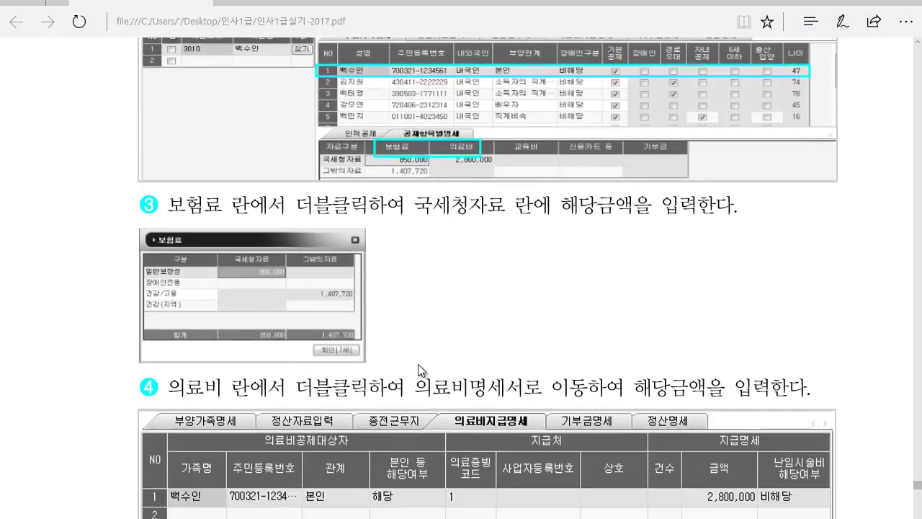
scroll(417, 364, down, 3)
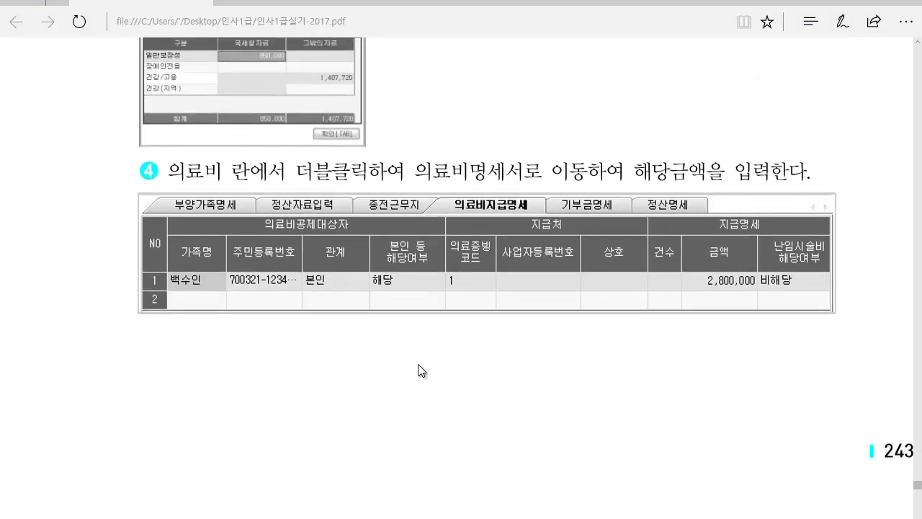
scroll(418, 364, down, 10)
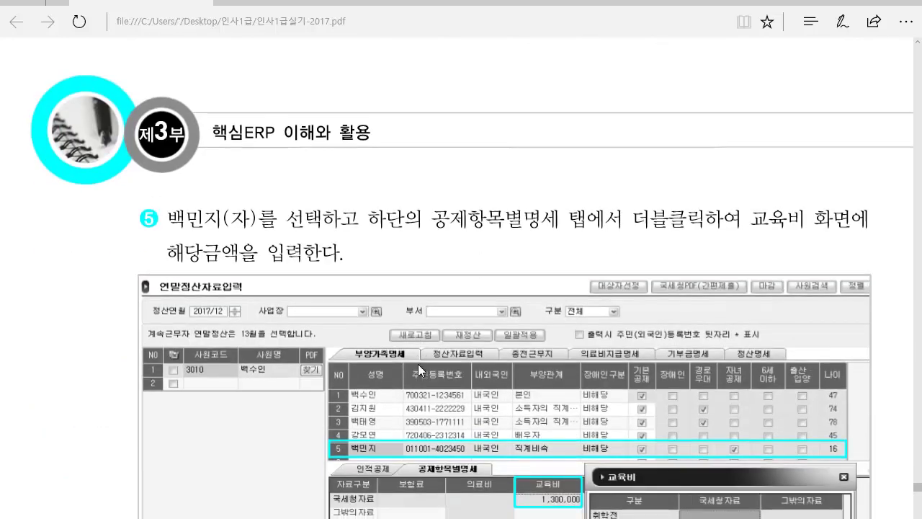
scroll(418, 364, down, 8)
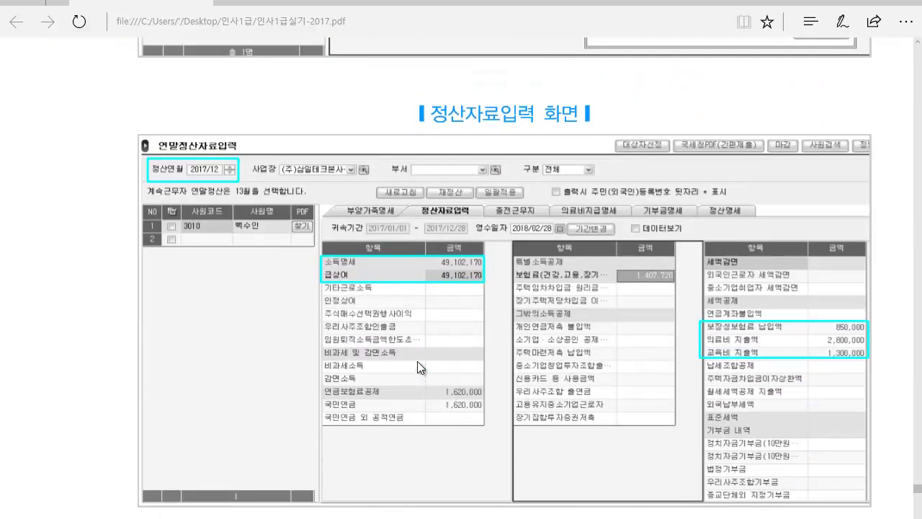
scroll(417, 360, down, 2)
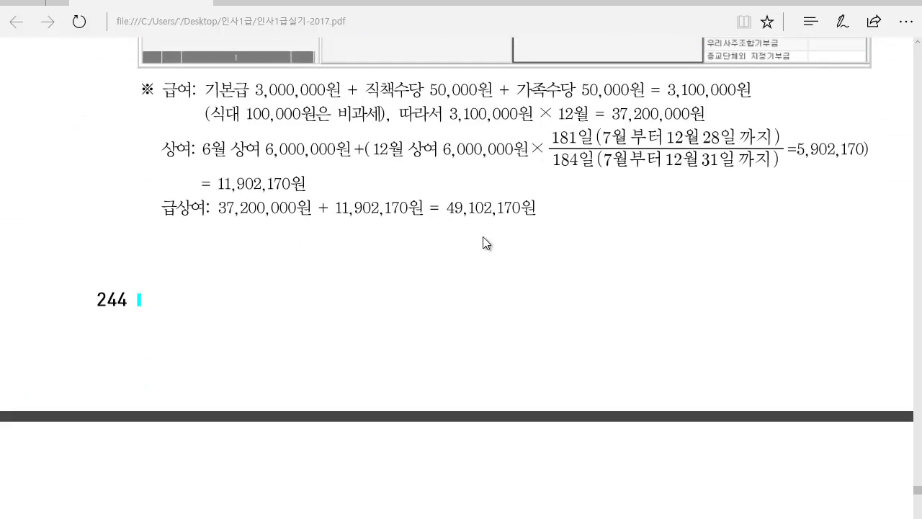
Read the 주요항목 설명 section of the PDF on the 부양가족명세 and 인적공제 tabs, including the table of deduction criteria
scroll(527, 221, down, 8)
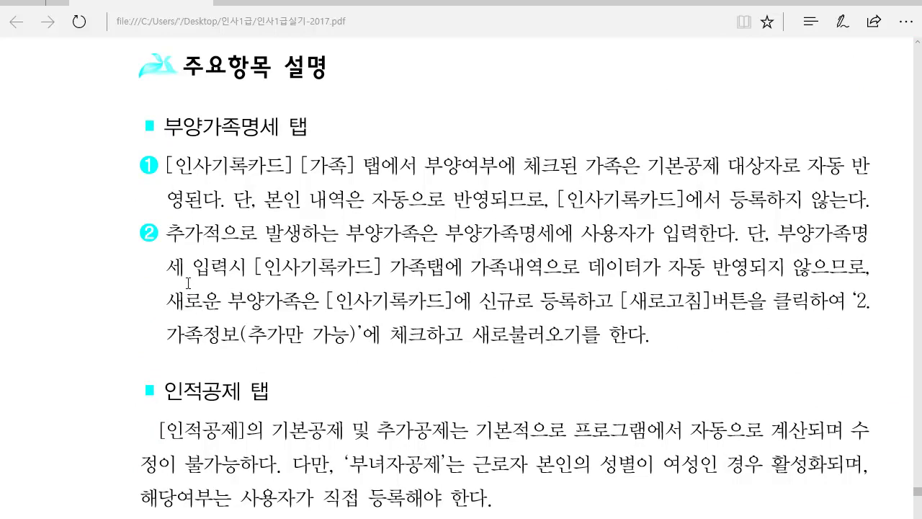
scroll(217, 263, down, 4)
scroll(222, 283, down, 2)
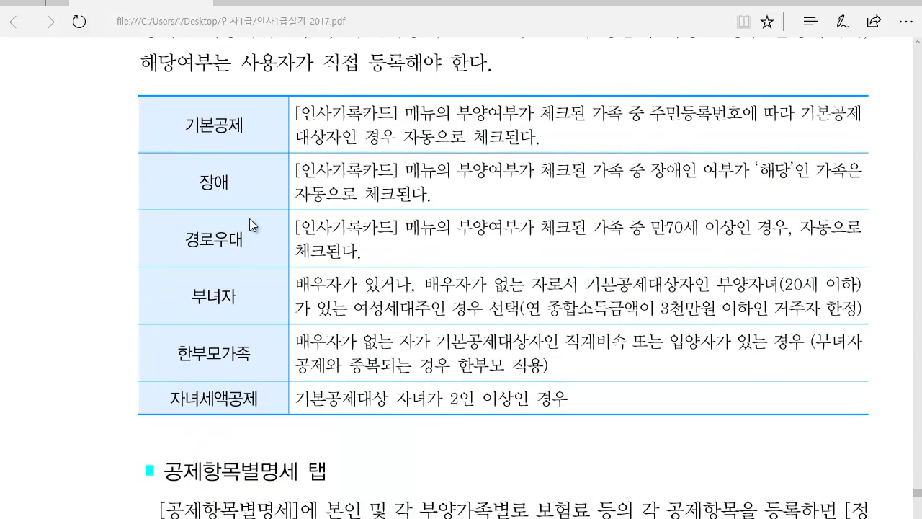
scroll(249, 219, up, 1)
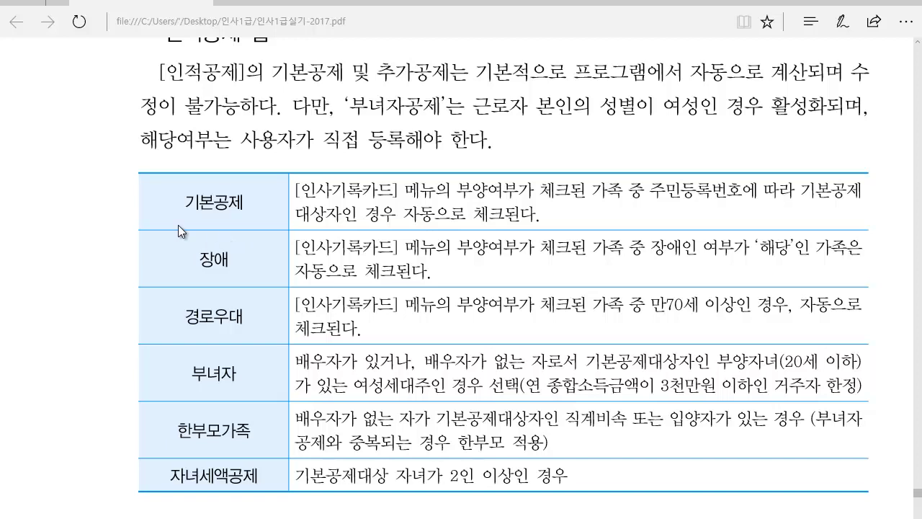
Study the 인적공제 criteria table in the PDF, from 기본공제 and 경로우대 down to 한부모가족 and 자녀세액공제
scroll(172, 213, up, 1)
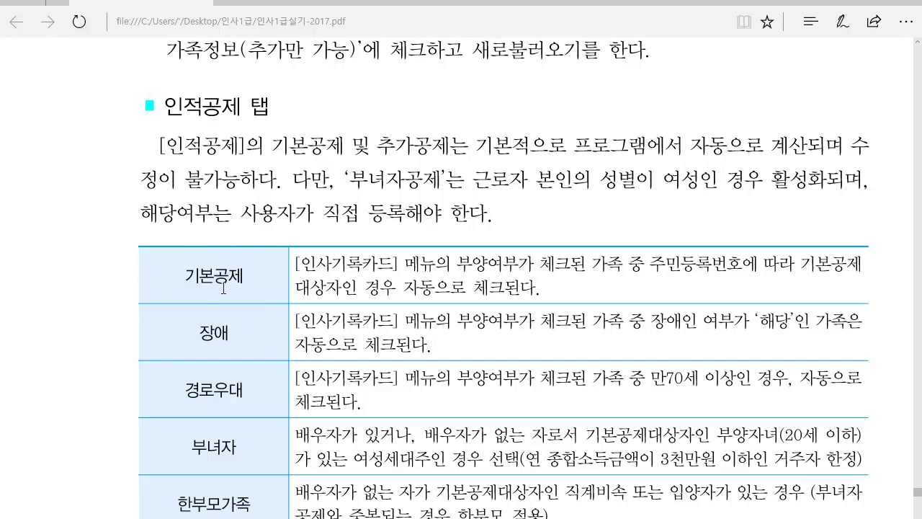
scroll(288, 281, down, 1)
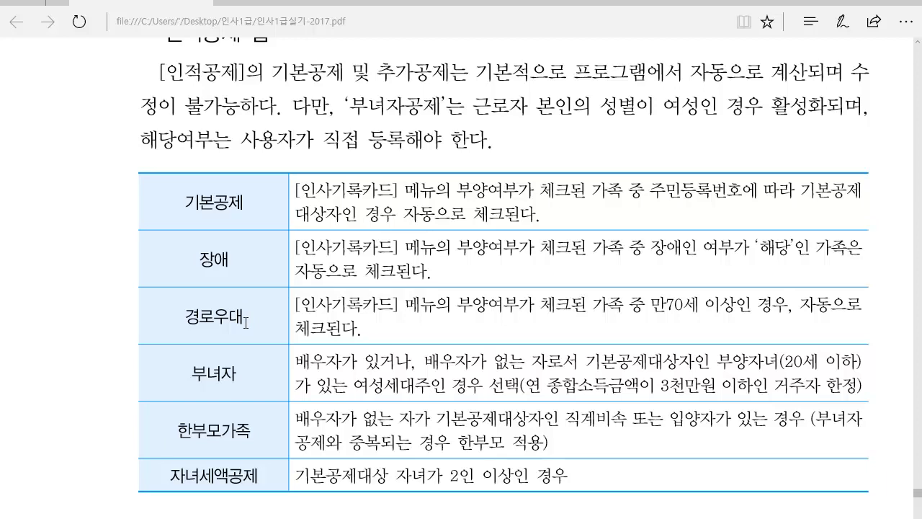
scroll(271, 317, down, 1)
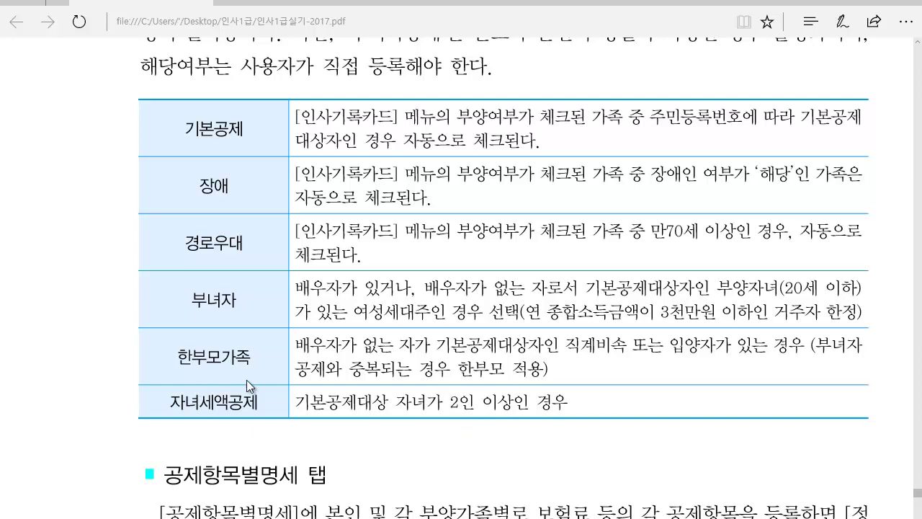
Read the PDF explanations of 공제항목별명세, 정산자료입력, 종전근무지, 의료비명세 and 기부금명세
scroll(288, 379, down, 7)
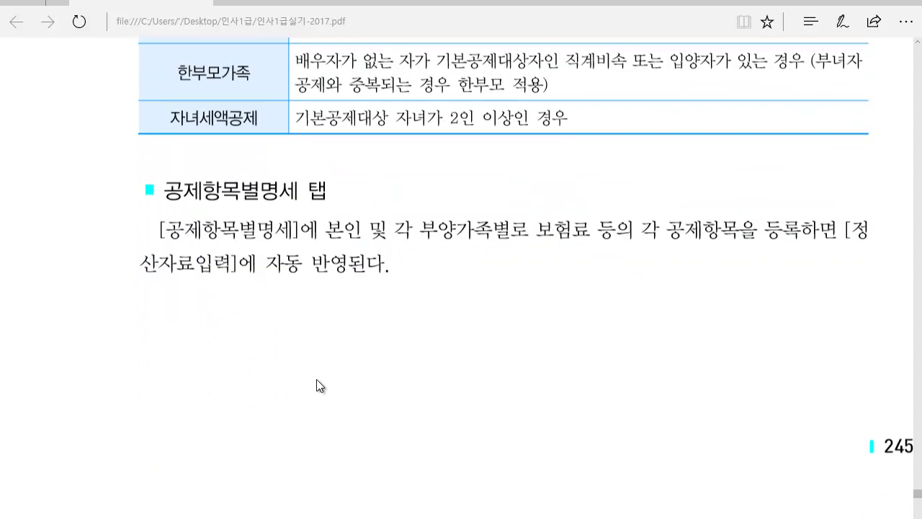
scroll(316, 383, down, 4)
scroll(317, 389, down, 2)
scroll(316, 389, down, 2)
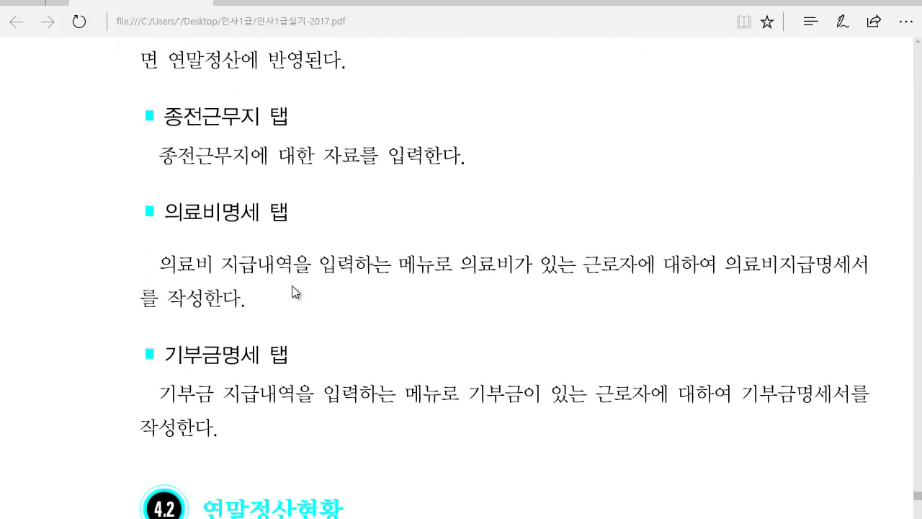
scroll(287, 293, up, 2)
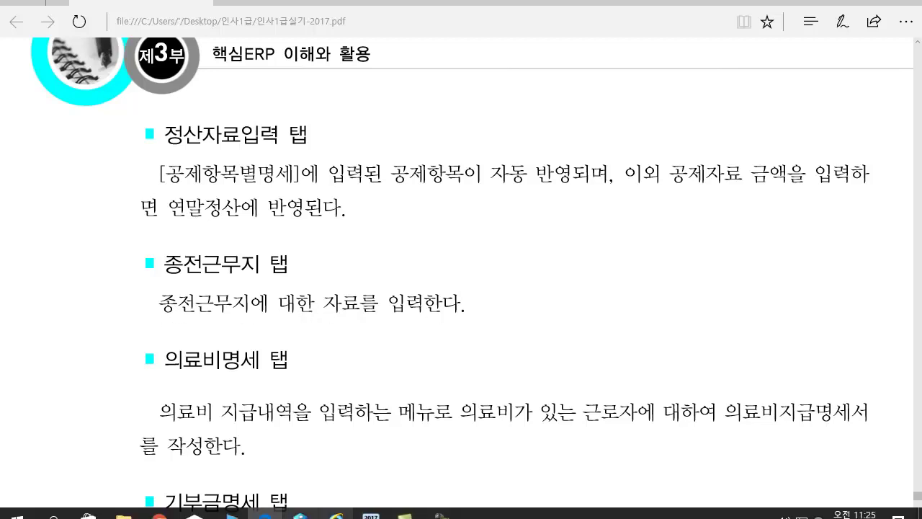
Switch to iCUBE-핵심ERP and review the employee's 종전근무지, 의료비지급명세, 기부금명세 and 정산명세 data in 연말정산자료입력
click(300, 514)
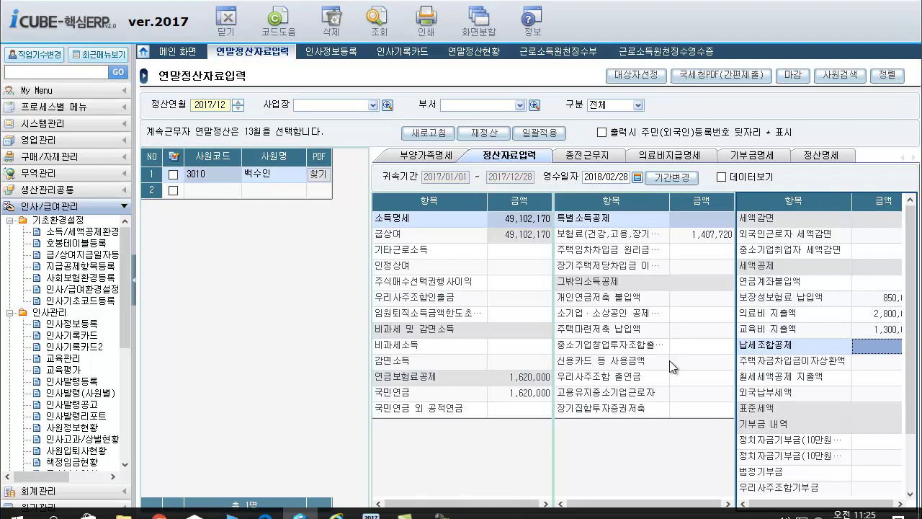
click(588, 156)
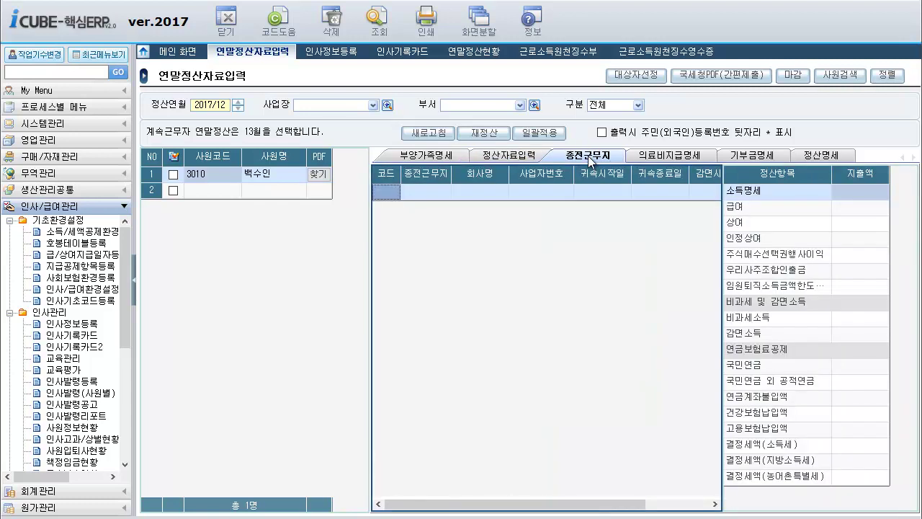
click(671, 155)
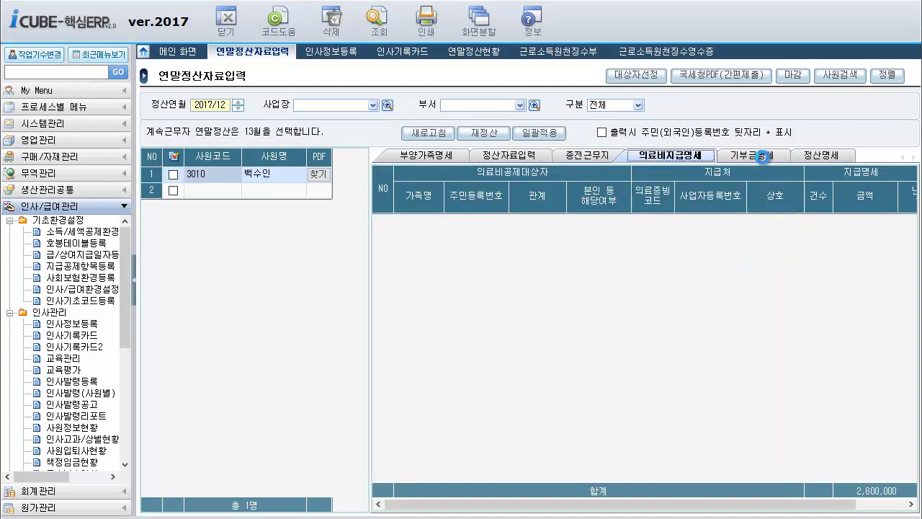
click(760, 156)
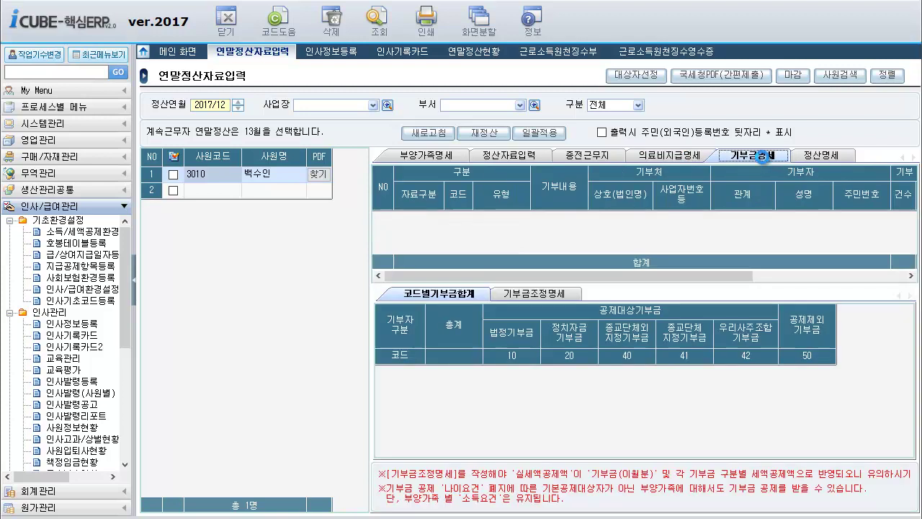
click(829, 156)
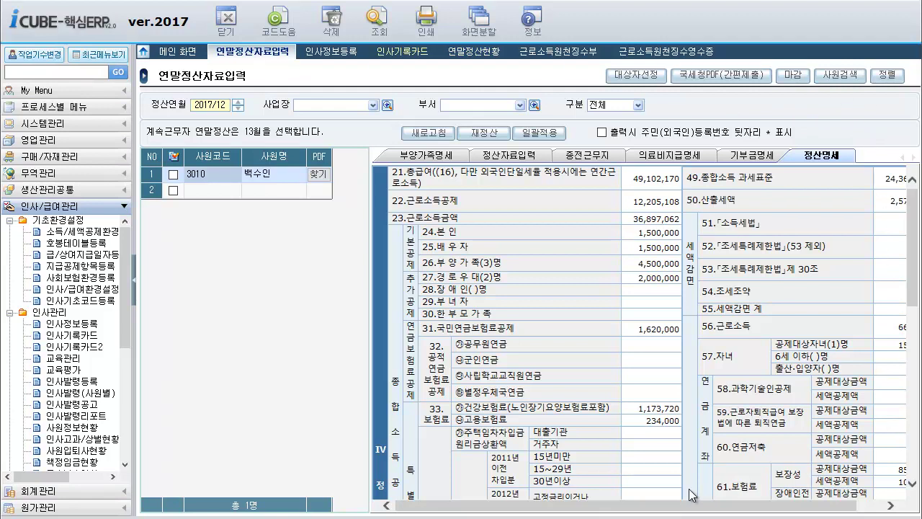
mouse_move(556, 515)
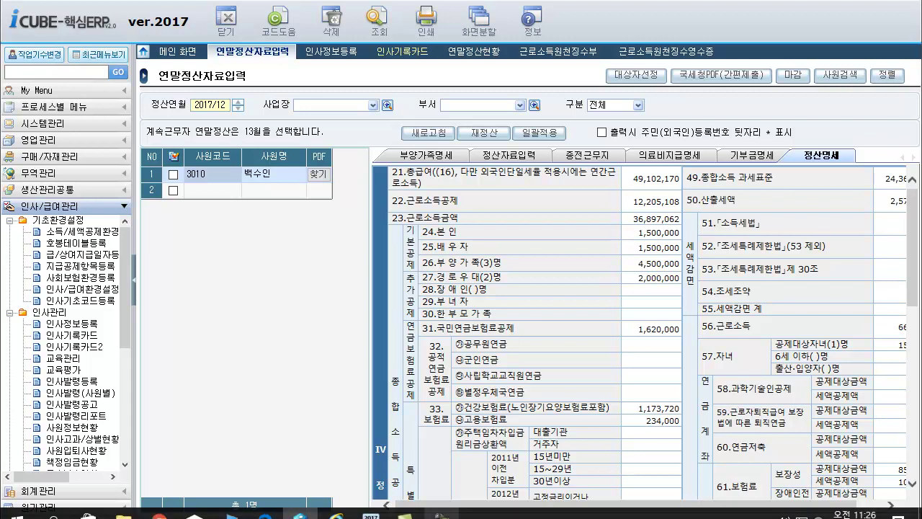
click(442, 513)
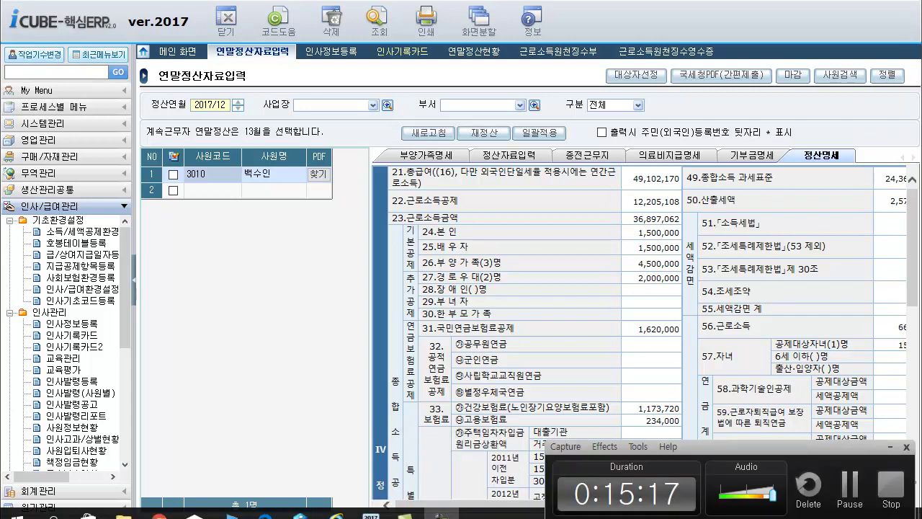